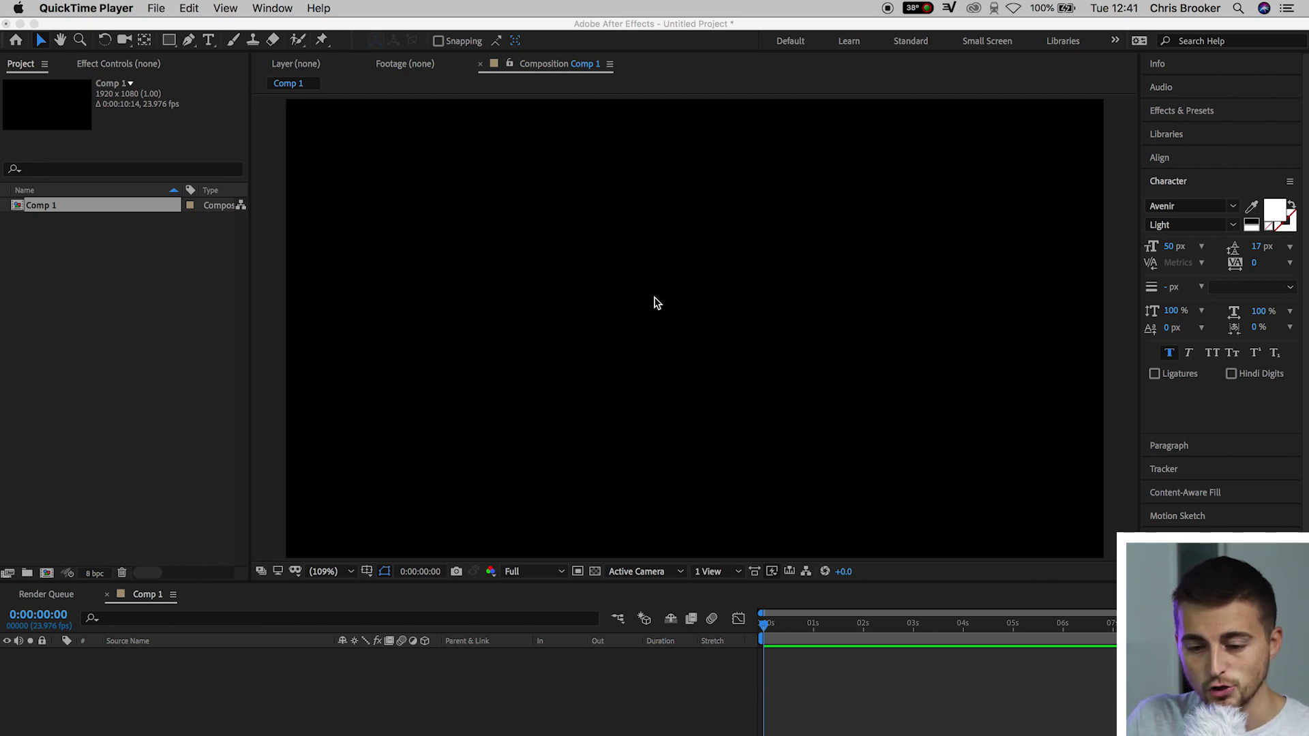
- Add a text layer reading BROOKER to the black composition
click(210, 40)
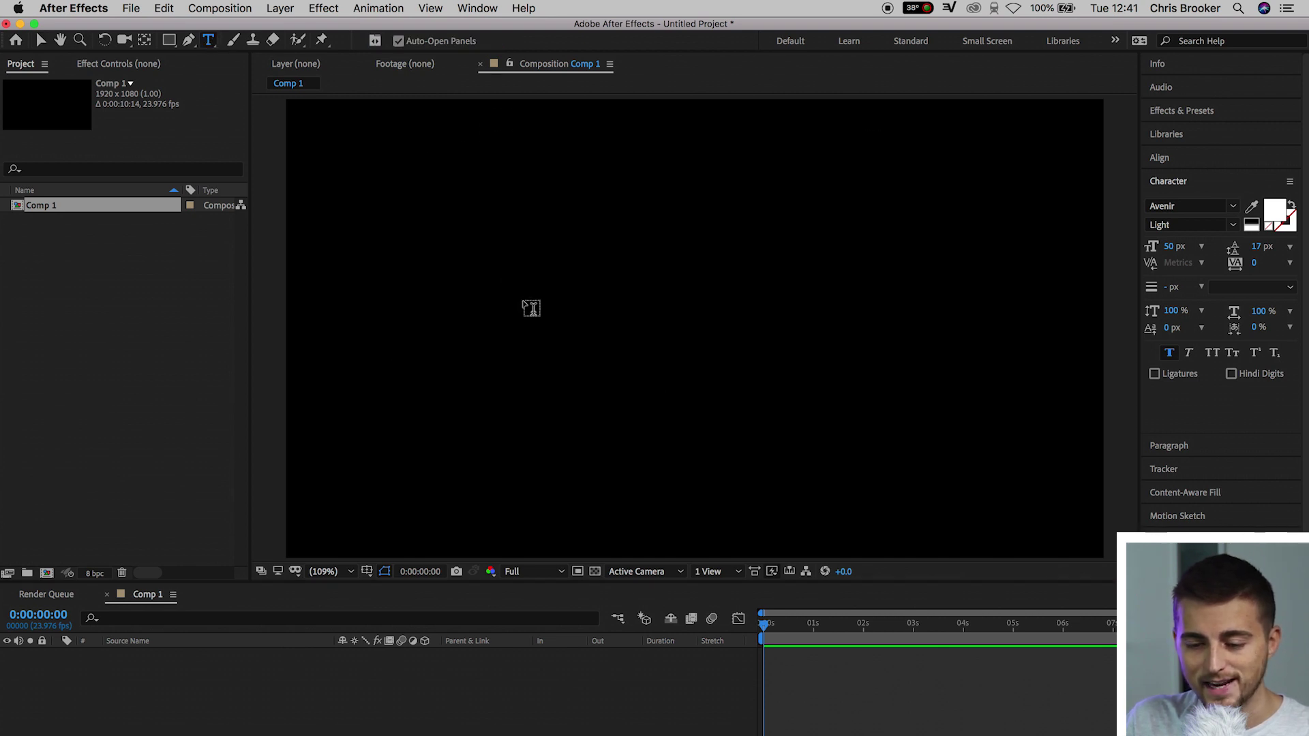
click(507, 274)
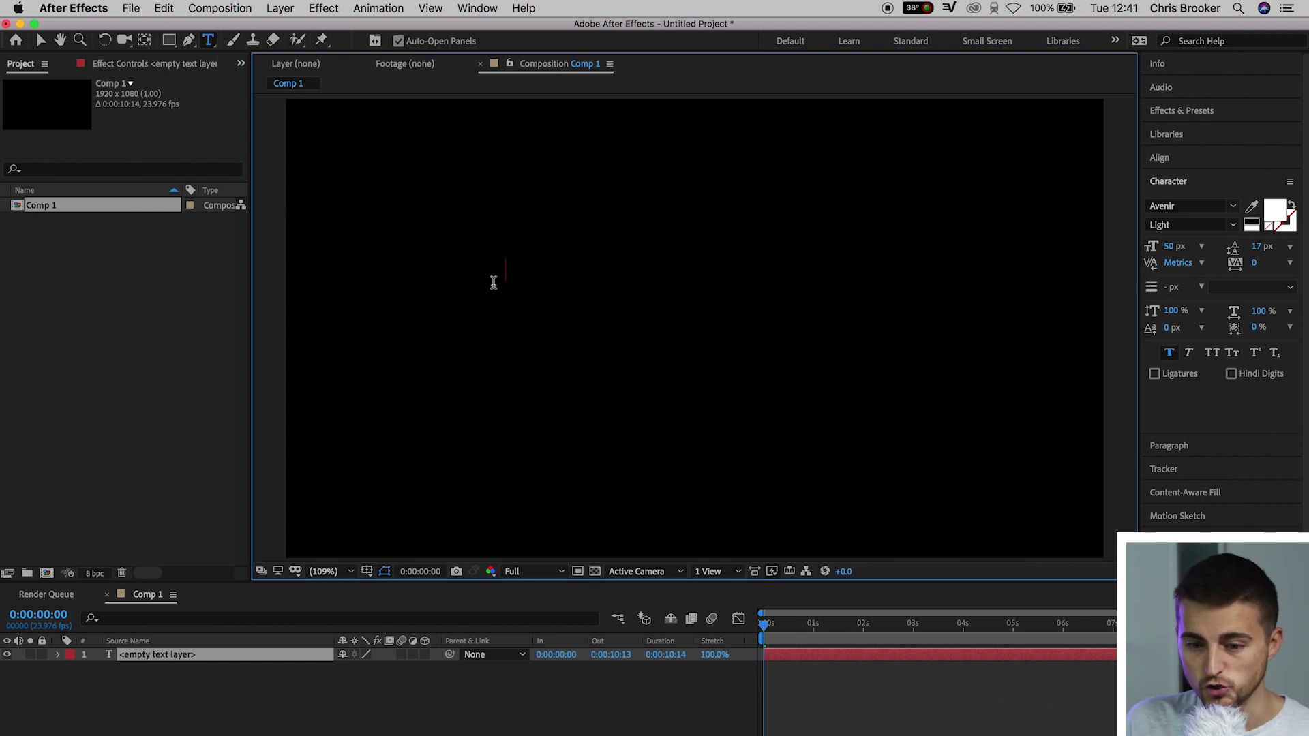
text(BROOKER)
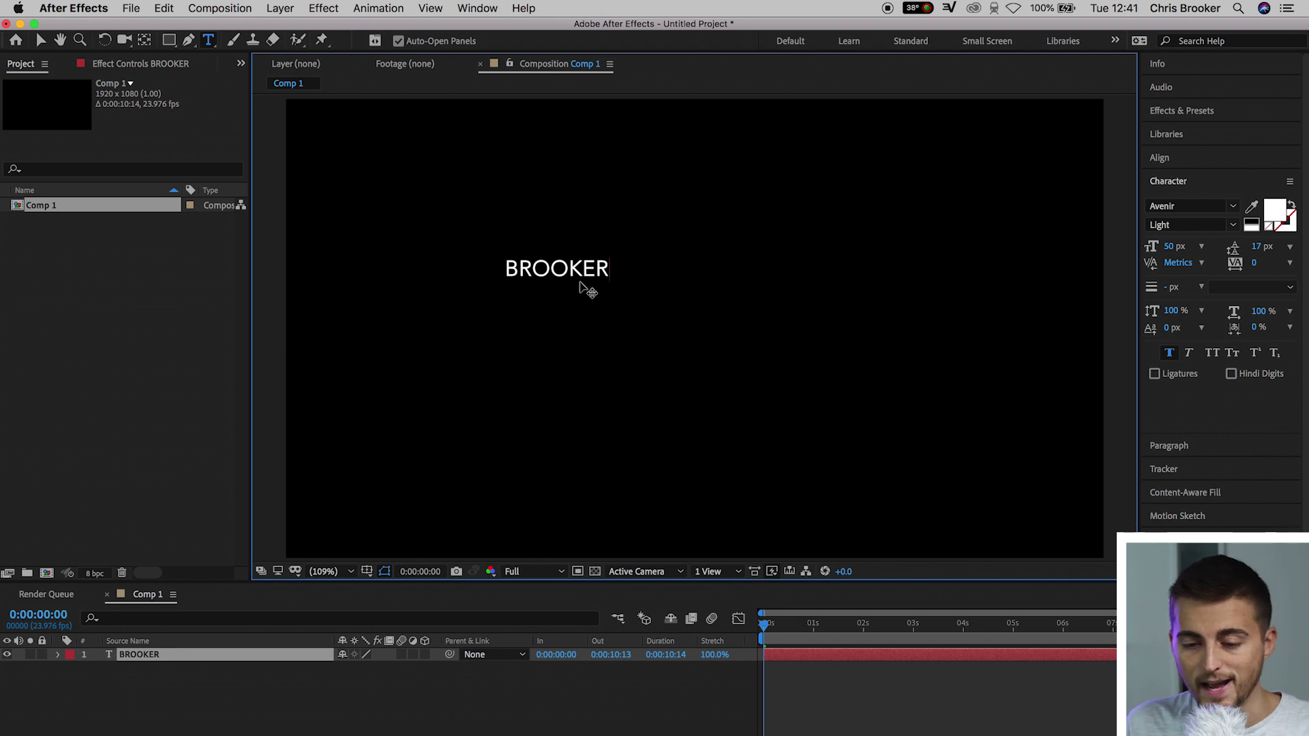
- Style BROOKER in Avenir Black at 162 px and keep the fill white
double_click(581, 283)
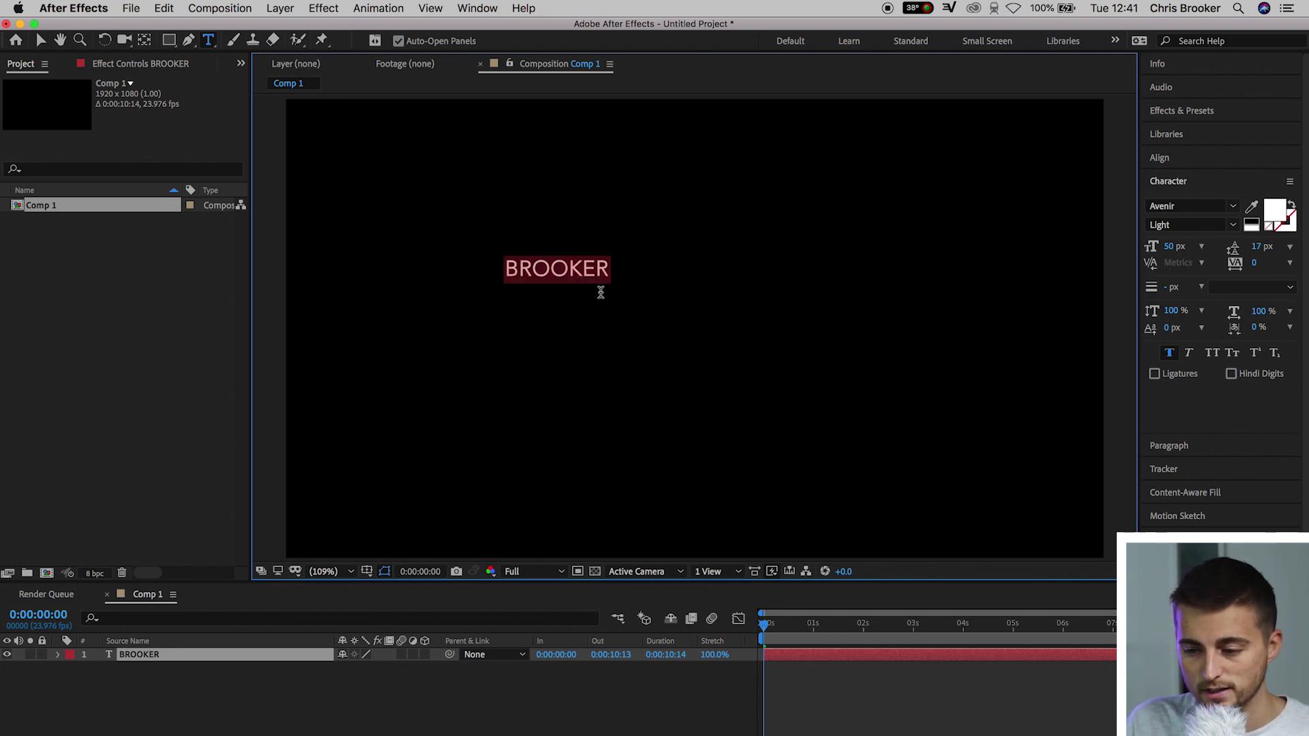
click(1225, 225)
click(1190, 379)
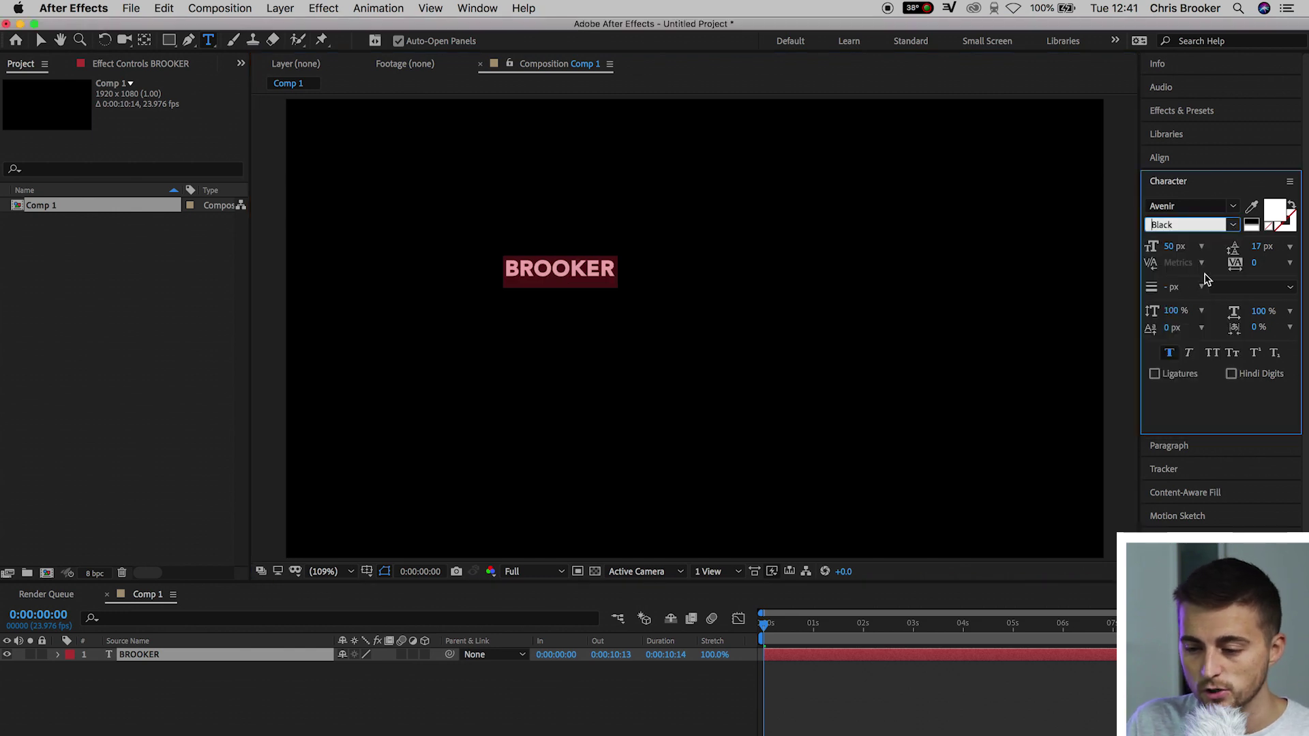
drag(1175, 246, 1276, 225)
click(1275, 218)
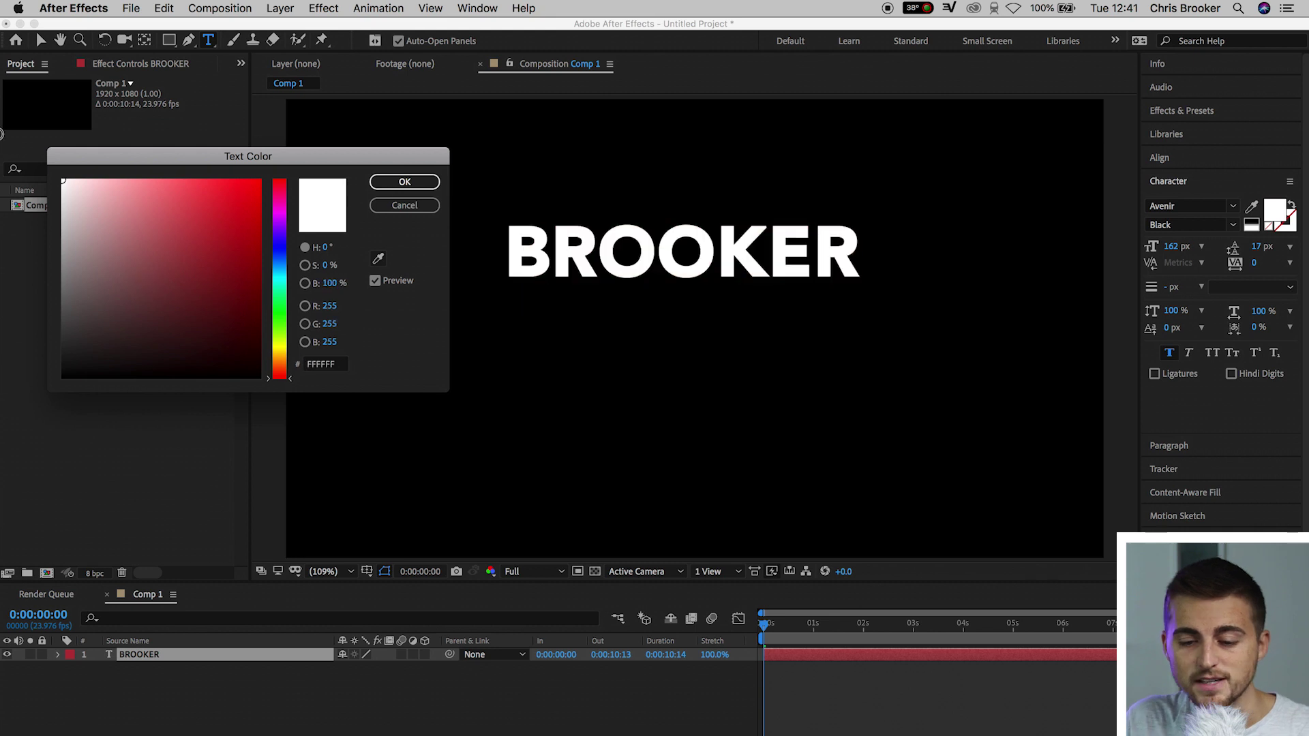
click(405, 181)
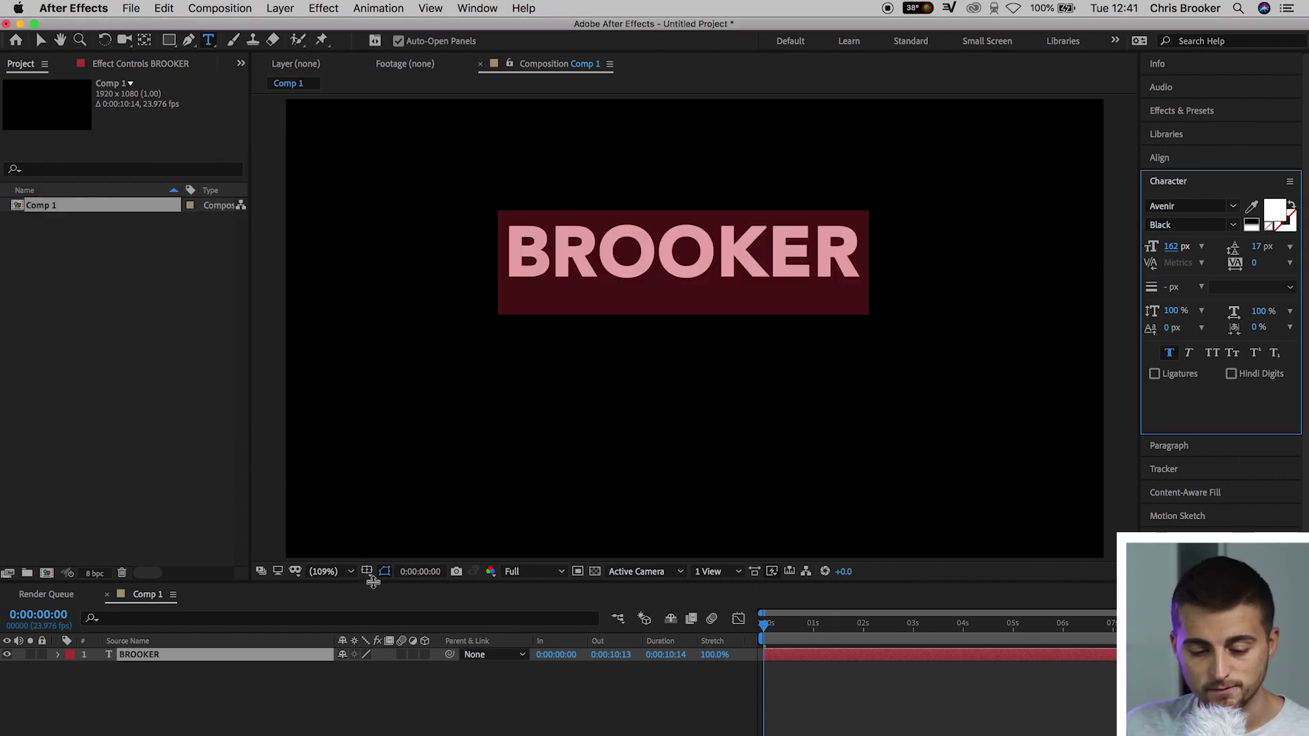
click(366, 573)
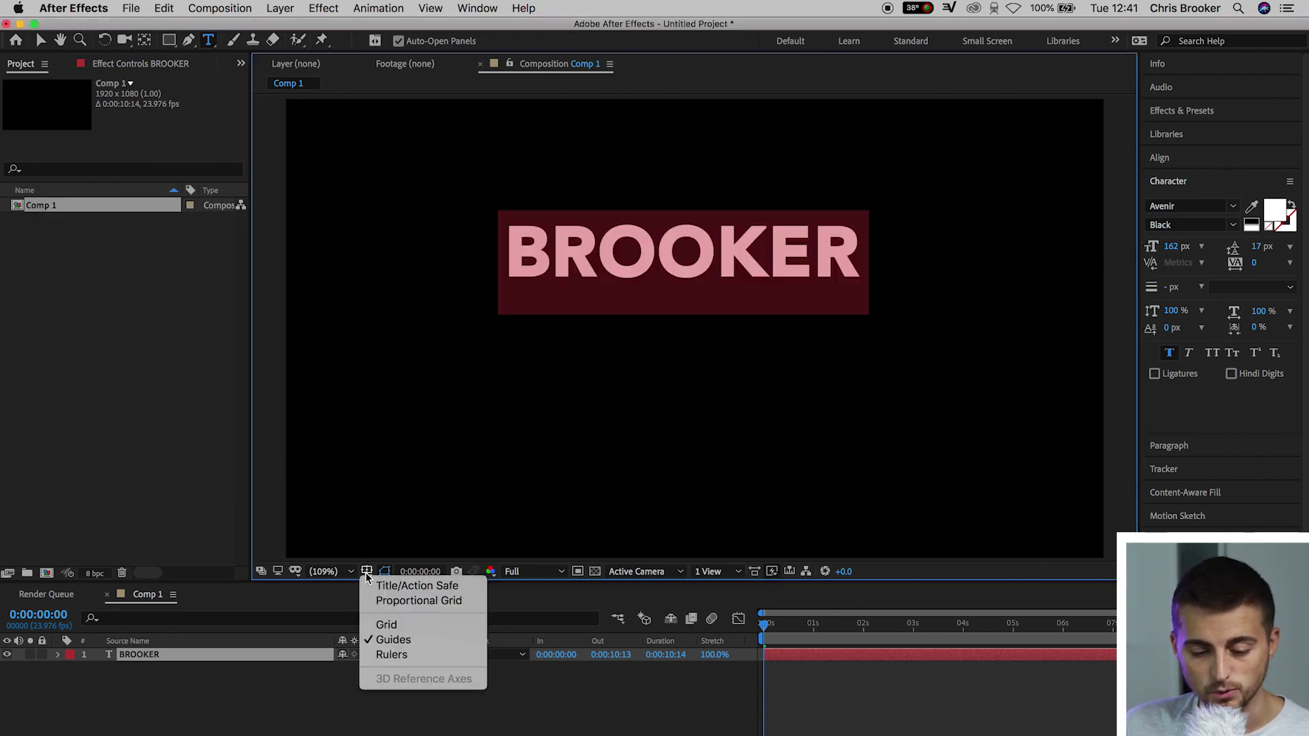
- Centre the BROOKER title in the frame using a temporary proportional grid, then hide the grid
click(387, 603)
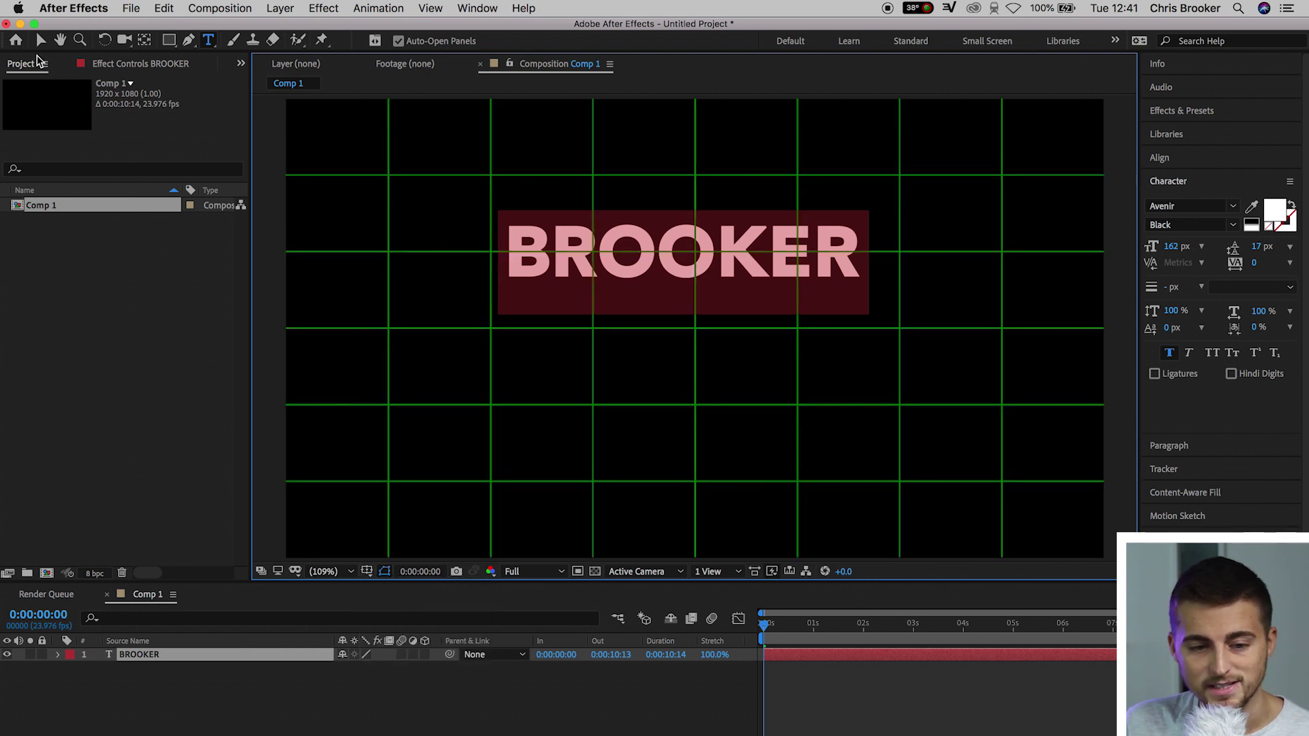
click(40, 39)
drag(701, 272, 714, 346)
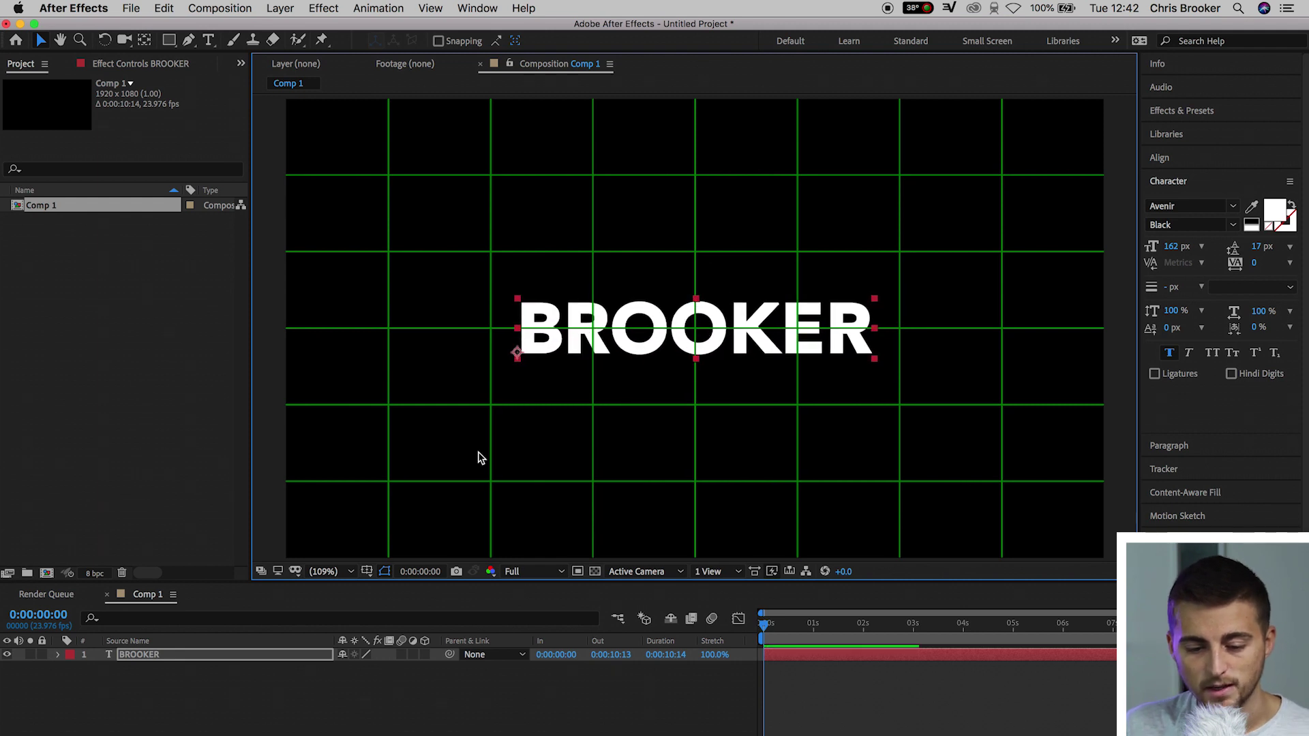
click(367, 571)
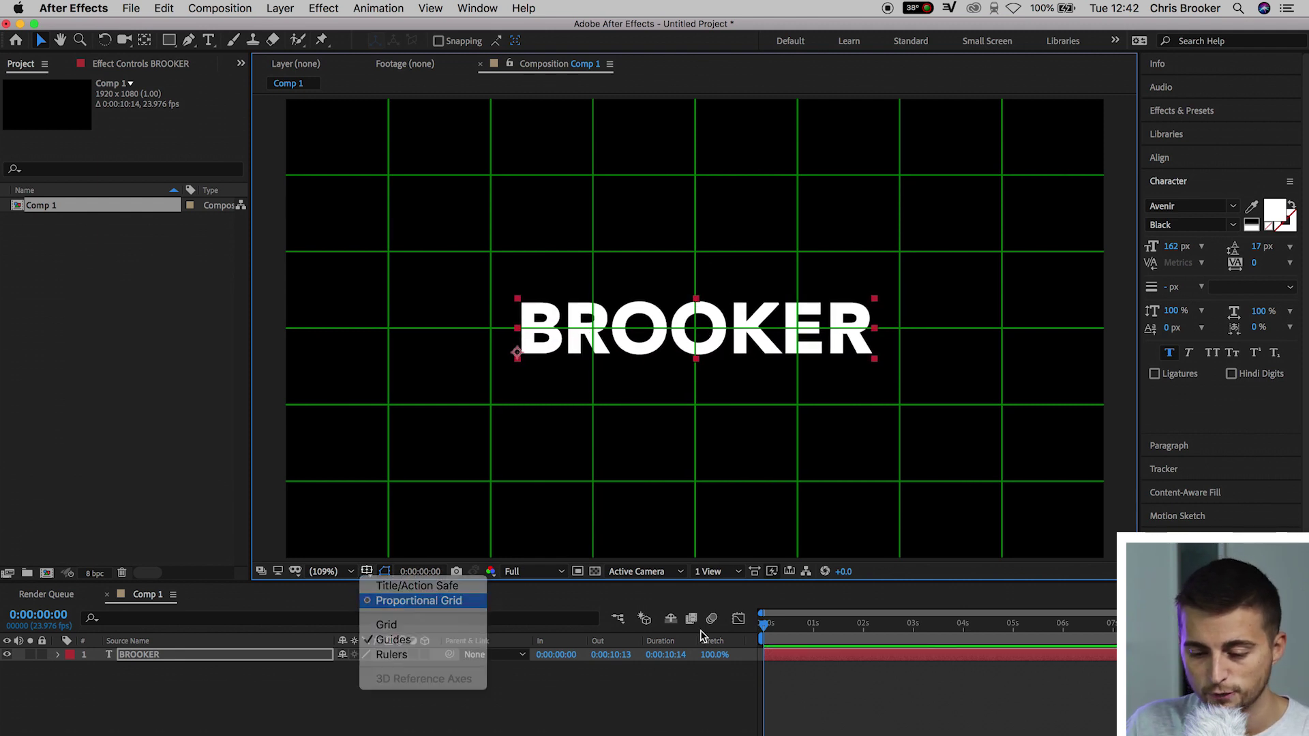
click(837, 691)
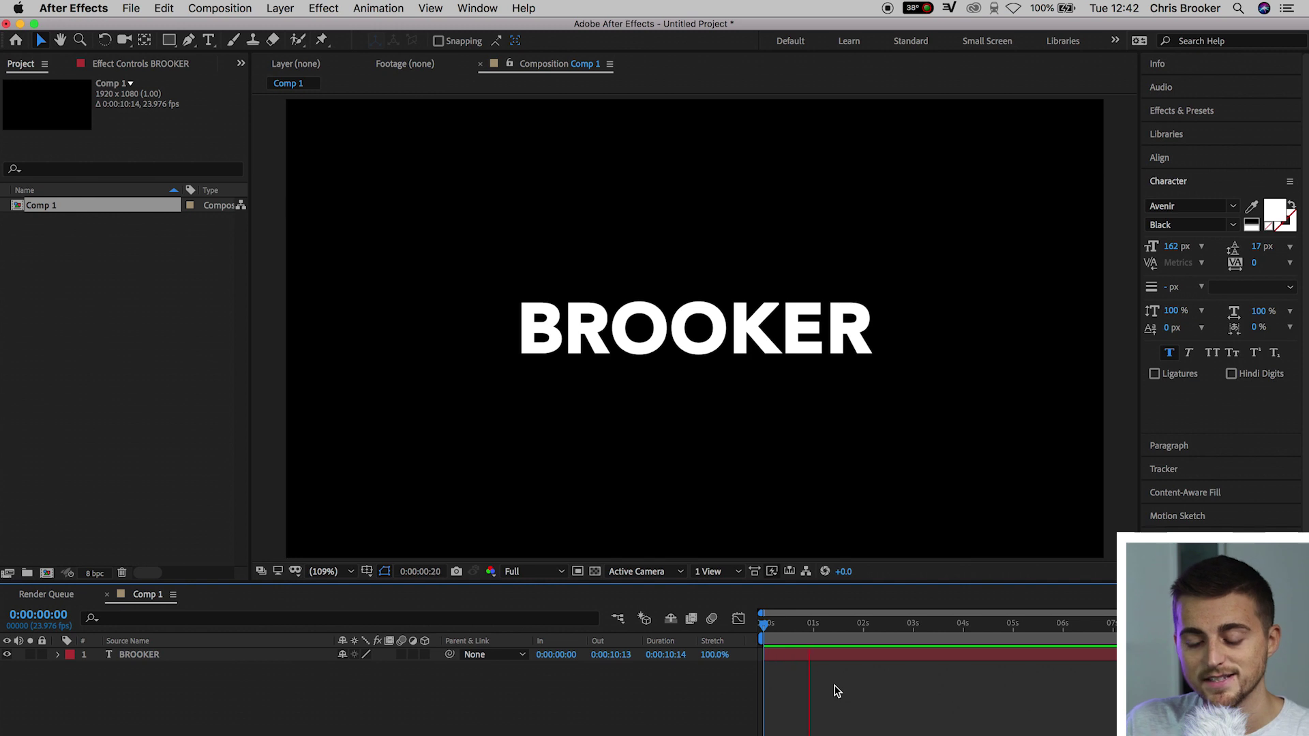
click(554, 401)
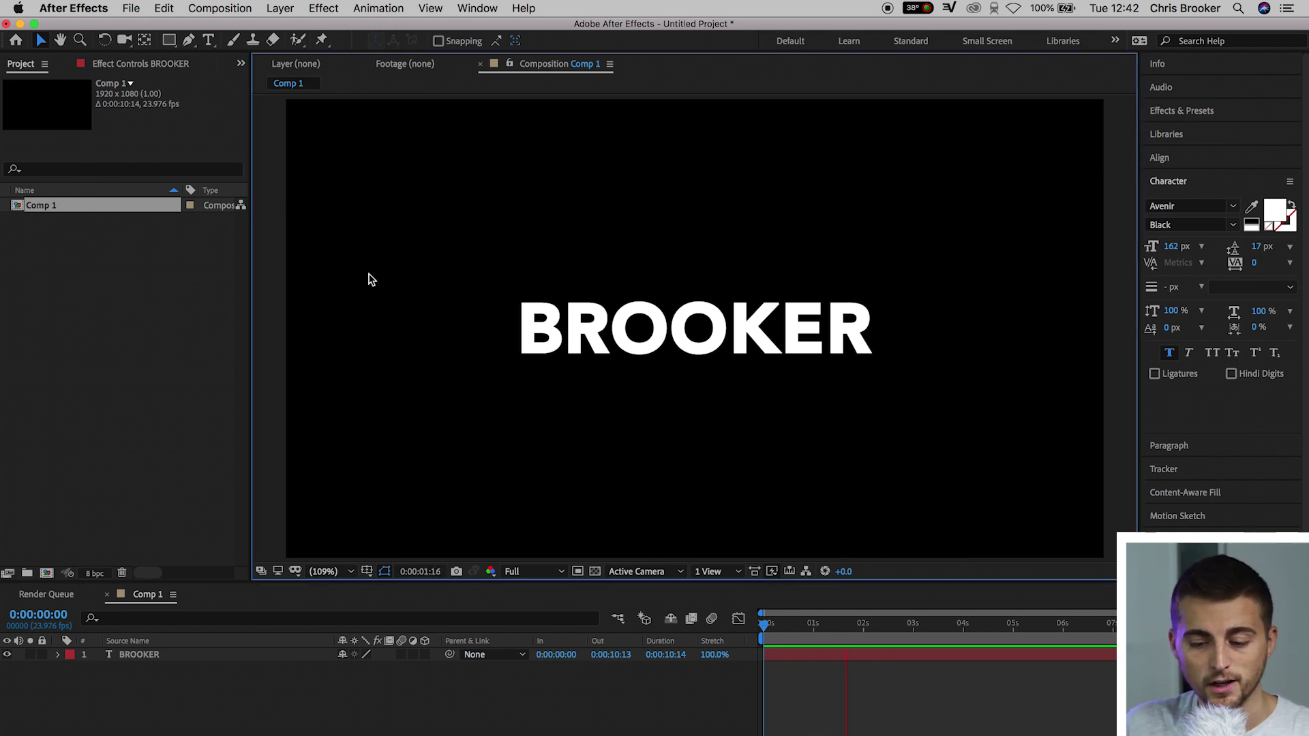
click(290, 10)
- Create a full-frame 1920 x 1080 solid coloured aqua 64E9FD above the title
mouse_move(287, 28)
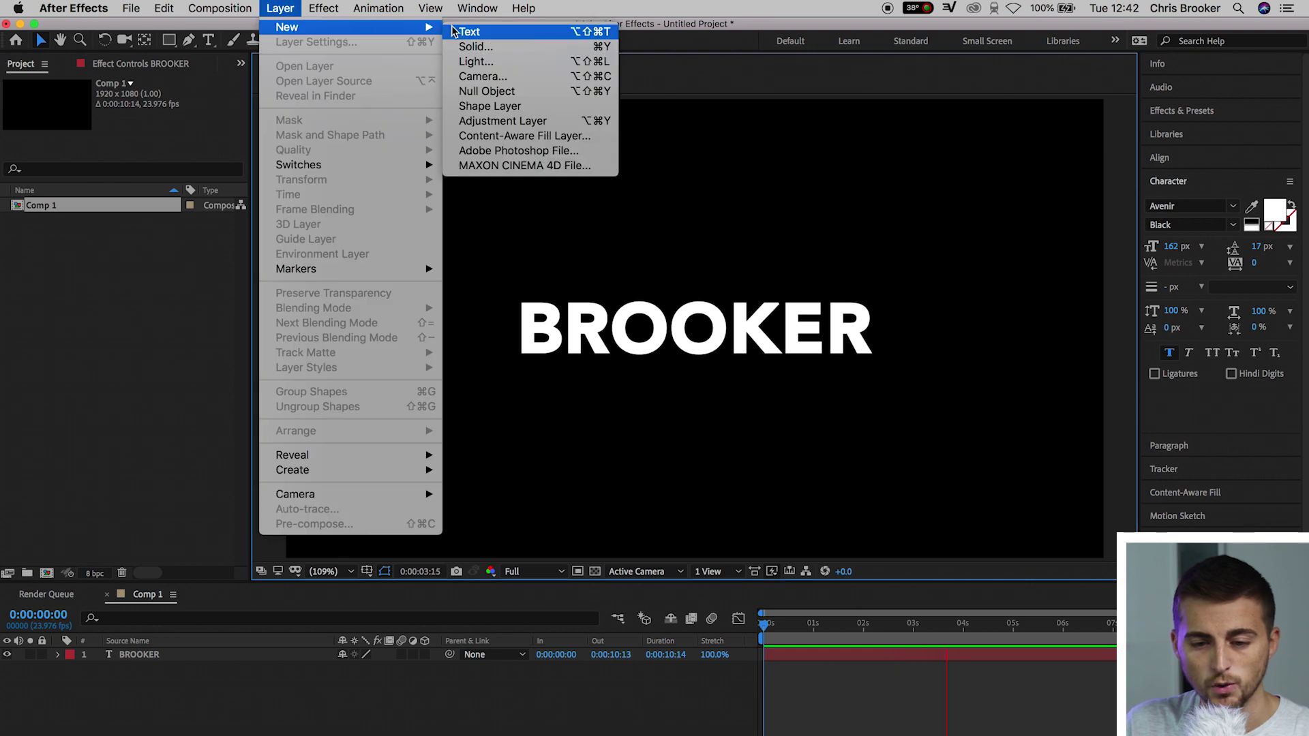
click(475, 46)
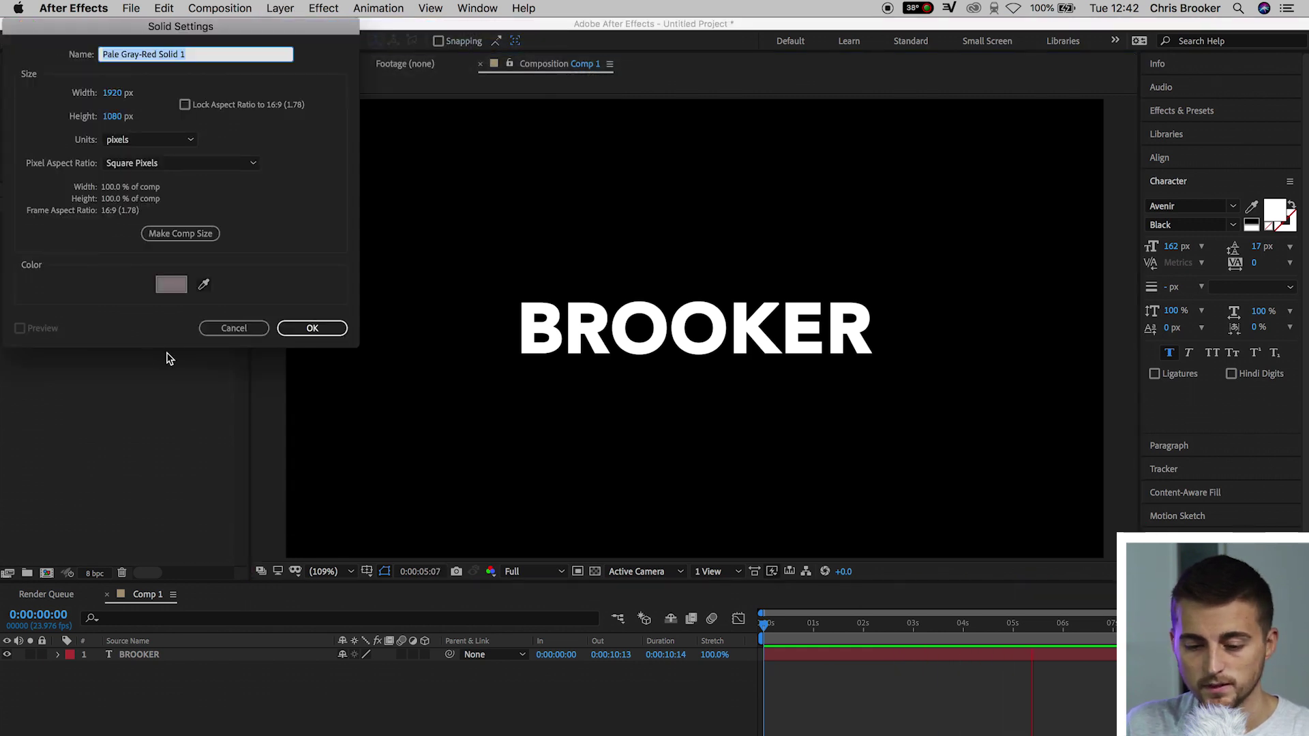
click(171, 284)
click(157, 268)
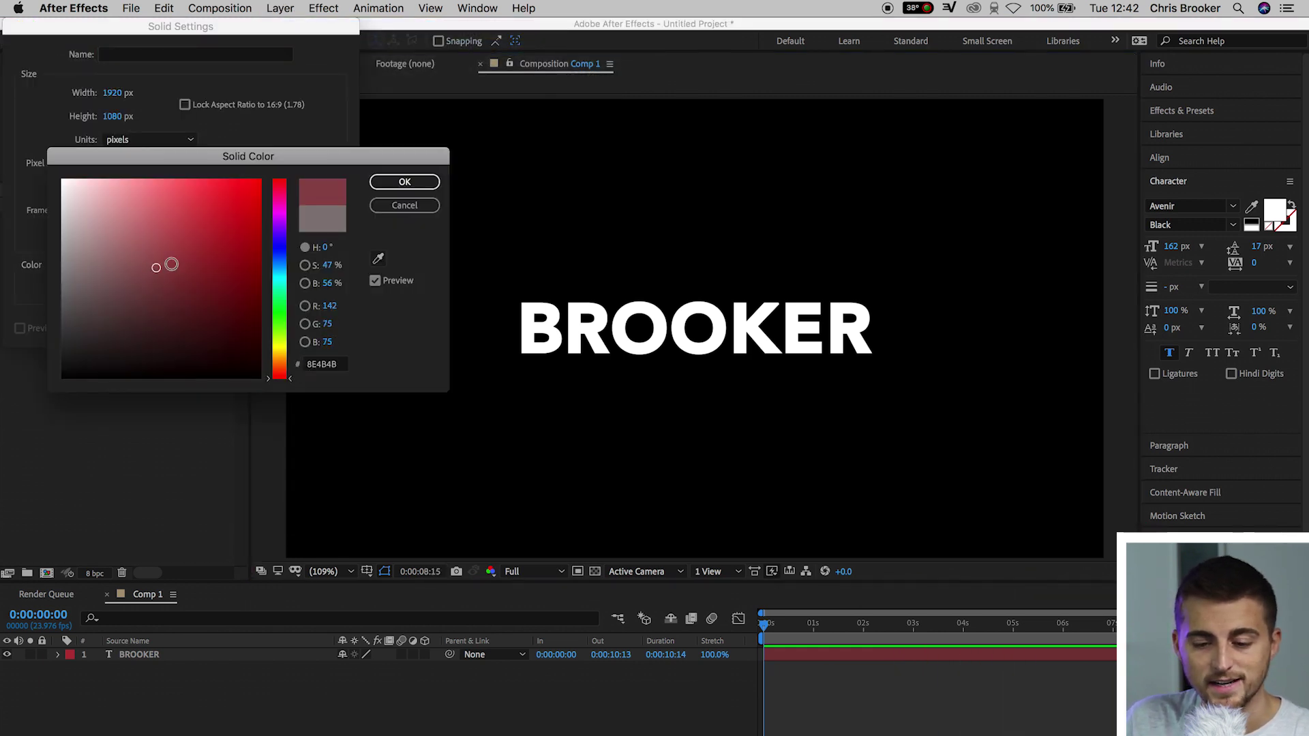
mouse_move(171, 264)
mouse_down()
mouse_move(265, 170)
mouse_move(73, 199)
mouse_move(63, 180)
mouse_up()
click(287, 274)
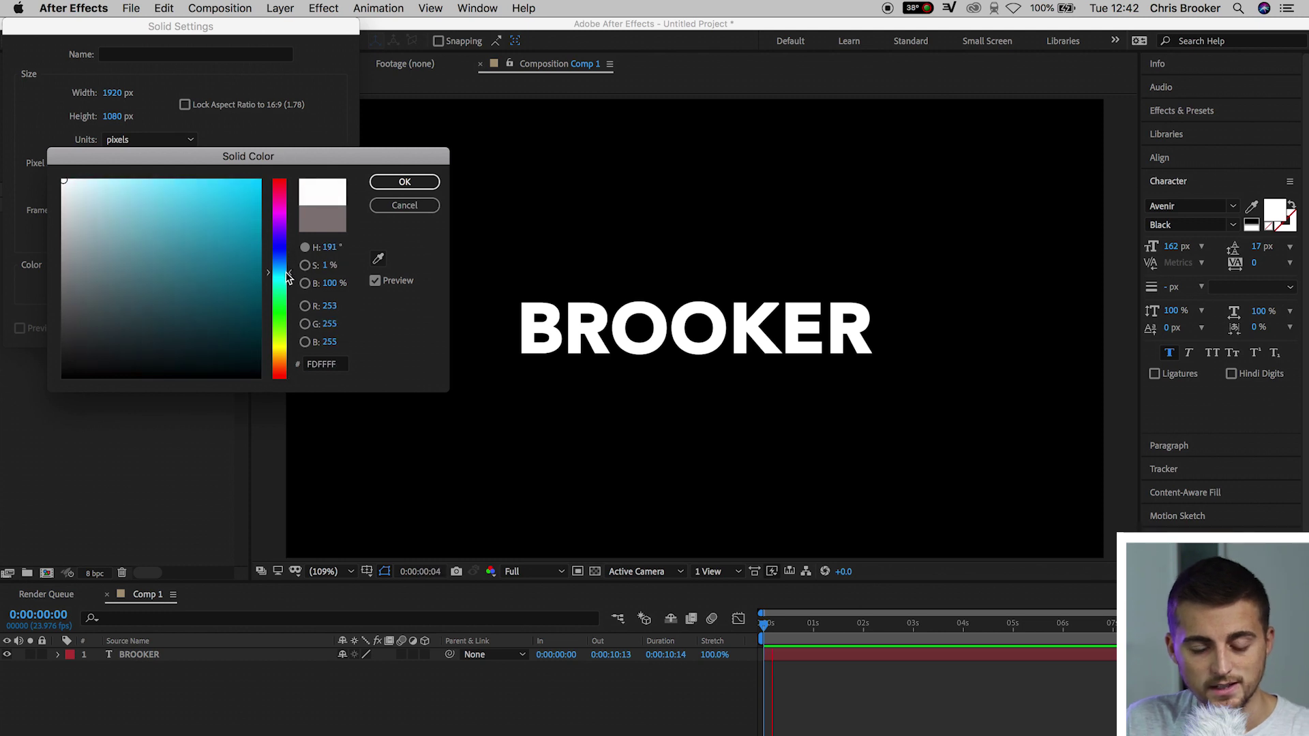
mouse_move(171, 204)
mouse_down()
mouse_move(169, 181)
mouse_move(182, 181)
mouse_up()
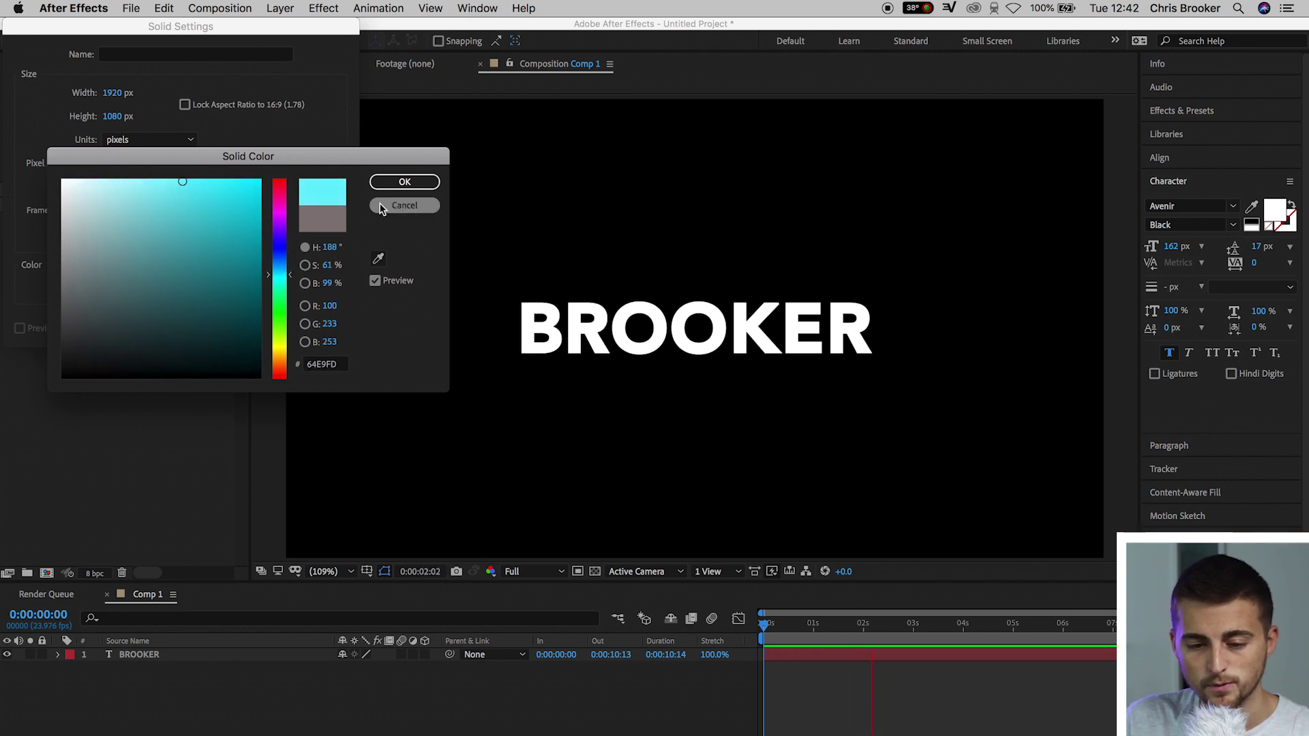
click(393, 185)
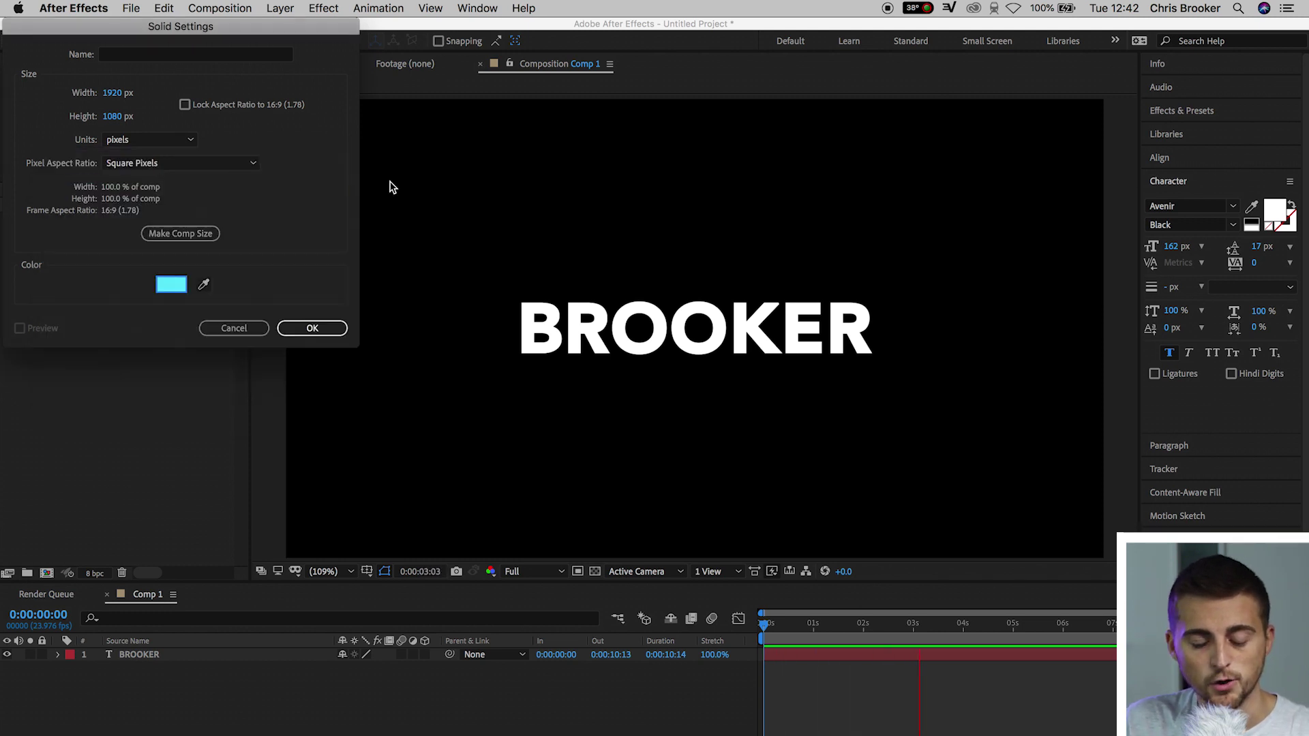
click(312, 328)
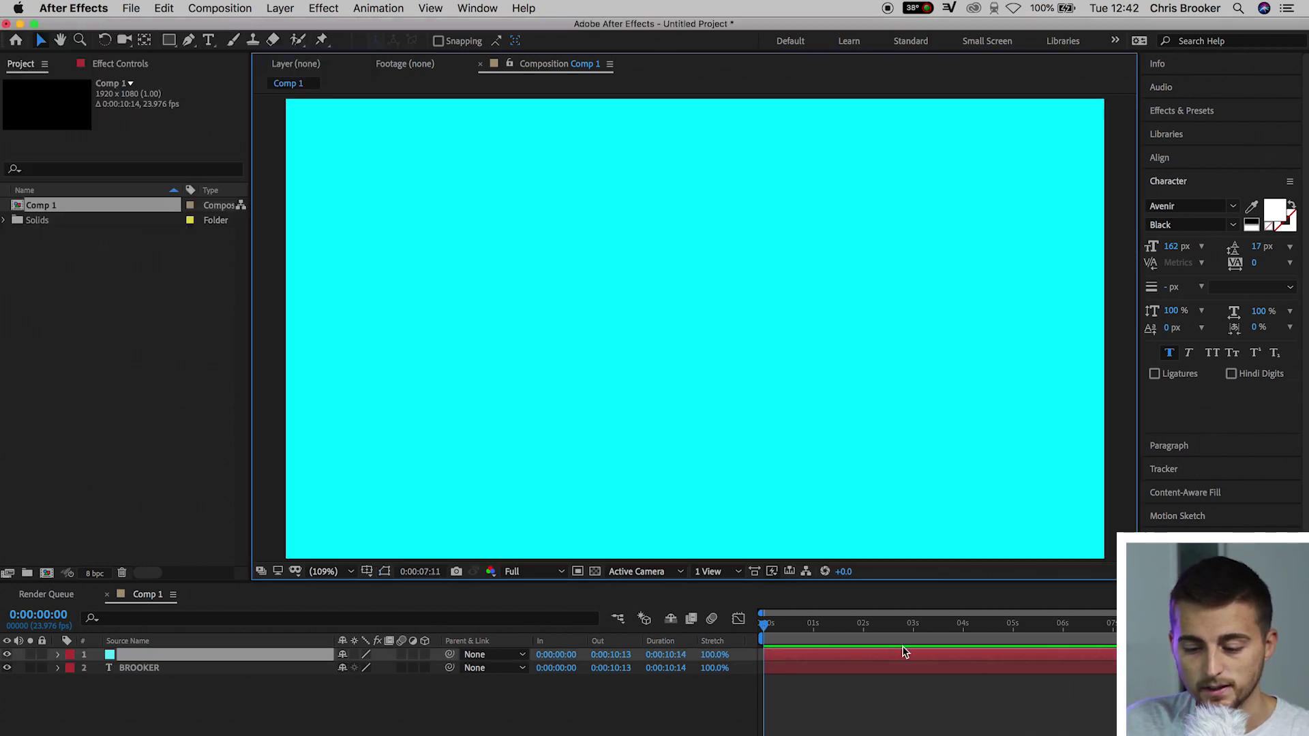
click(902, 652)
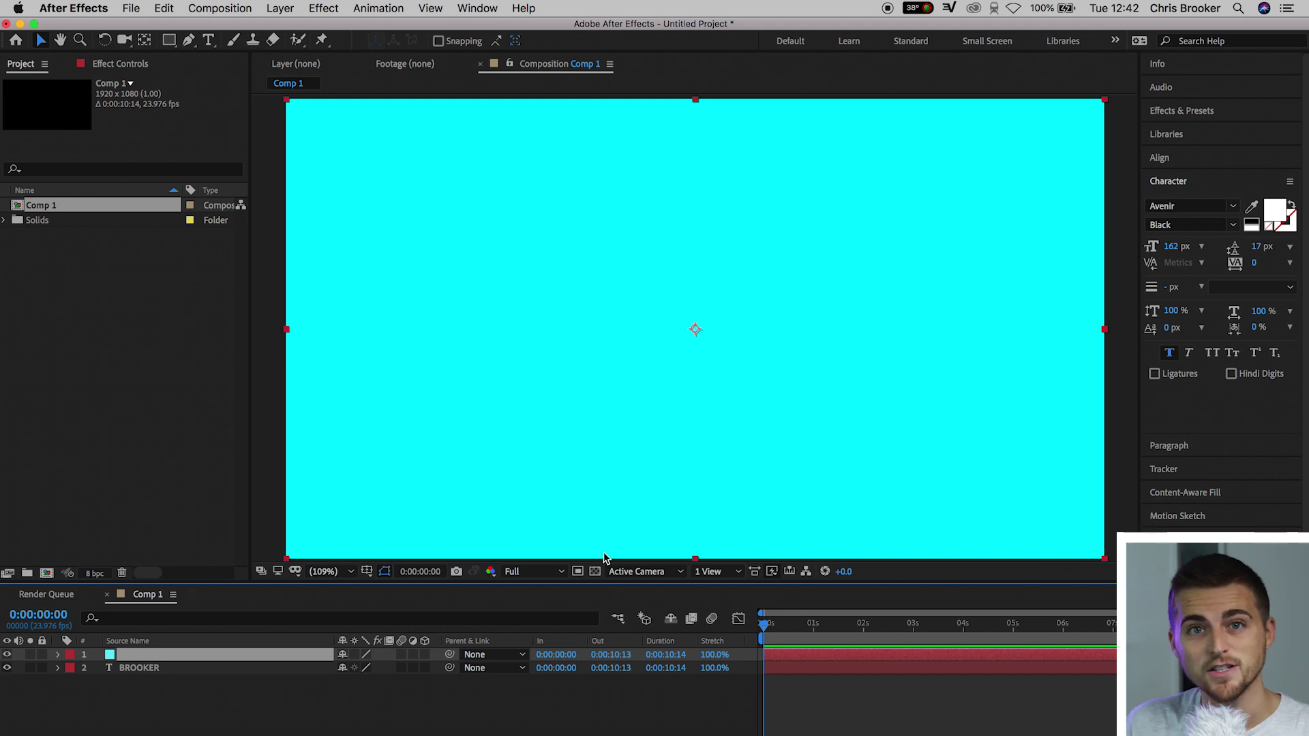
- Unlink the solid's Scale and set it to 2.0% by 21.0%, forming a thin bar
key(s)
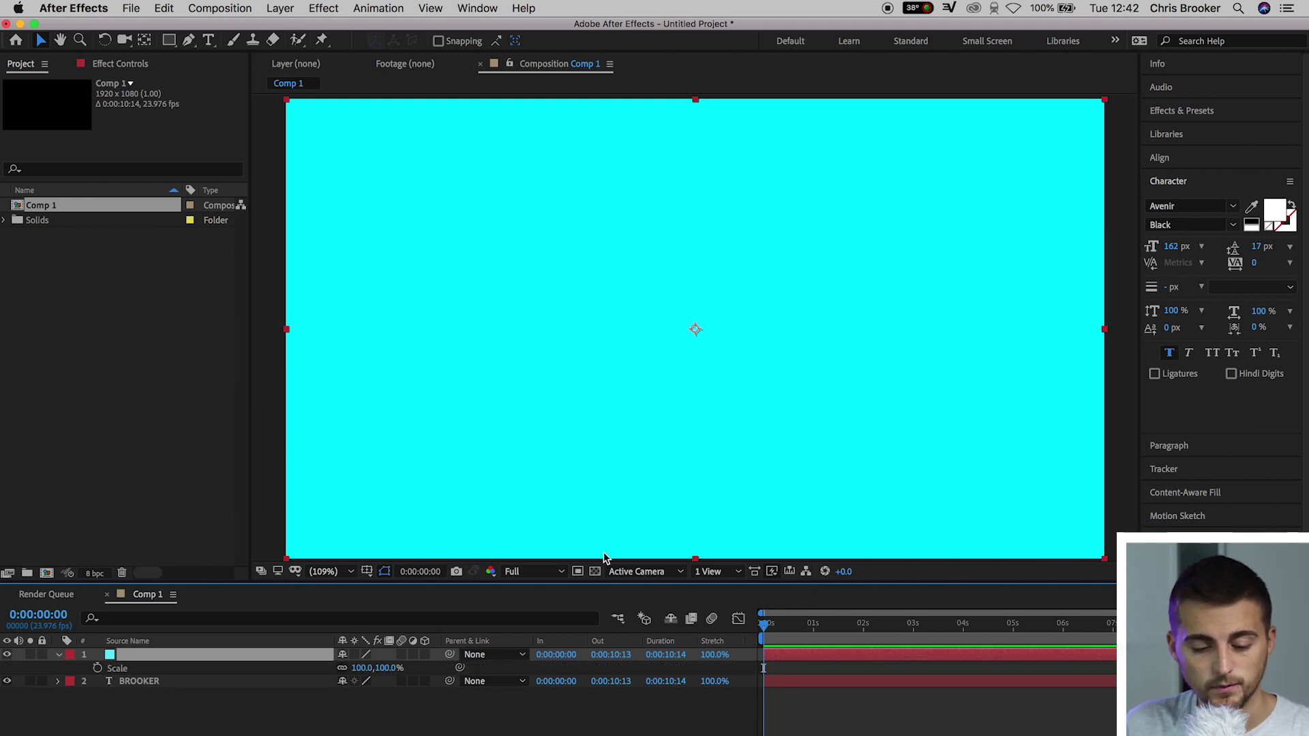
click(345, 669)
drag(360, 668, 290, 667)
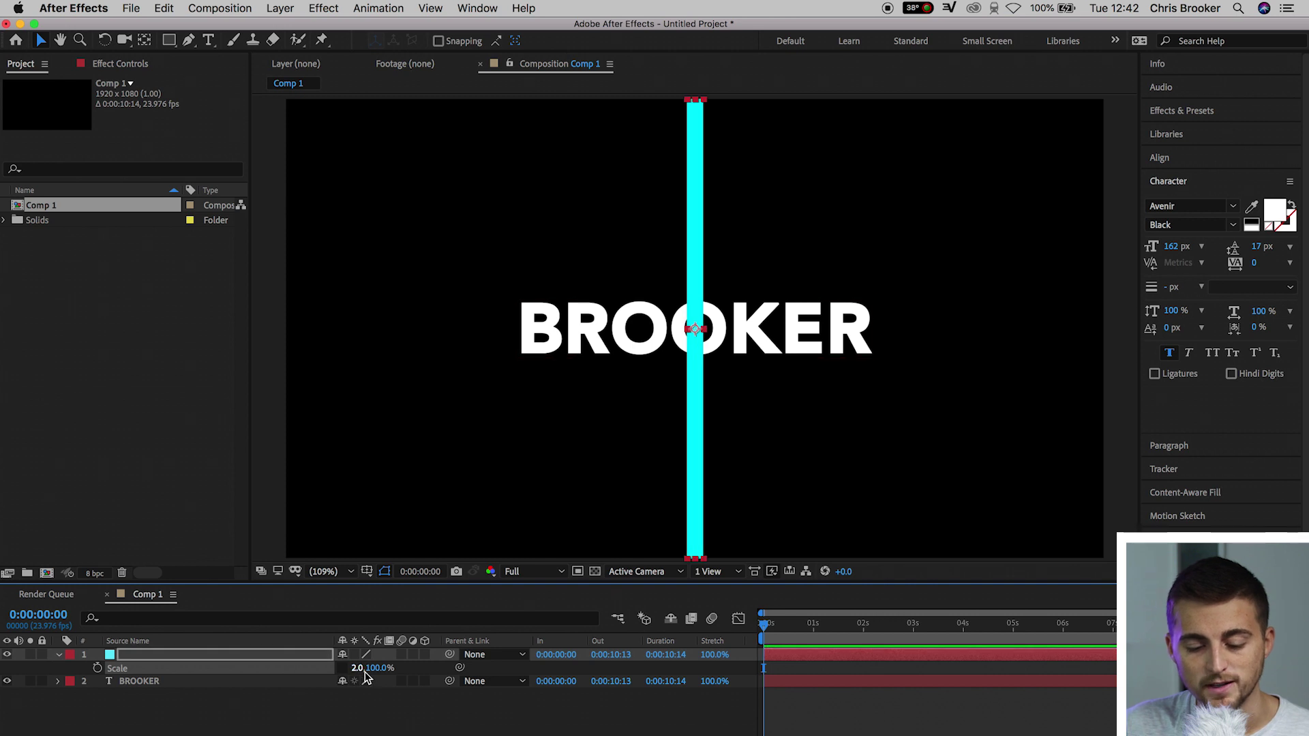
drag(380, 669, 320, 674)
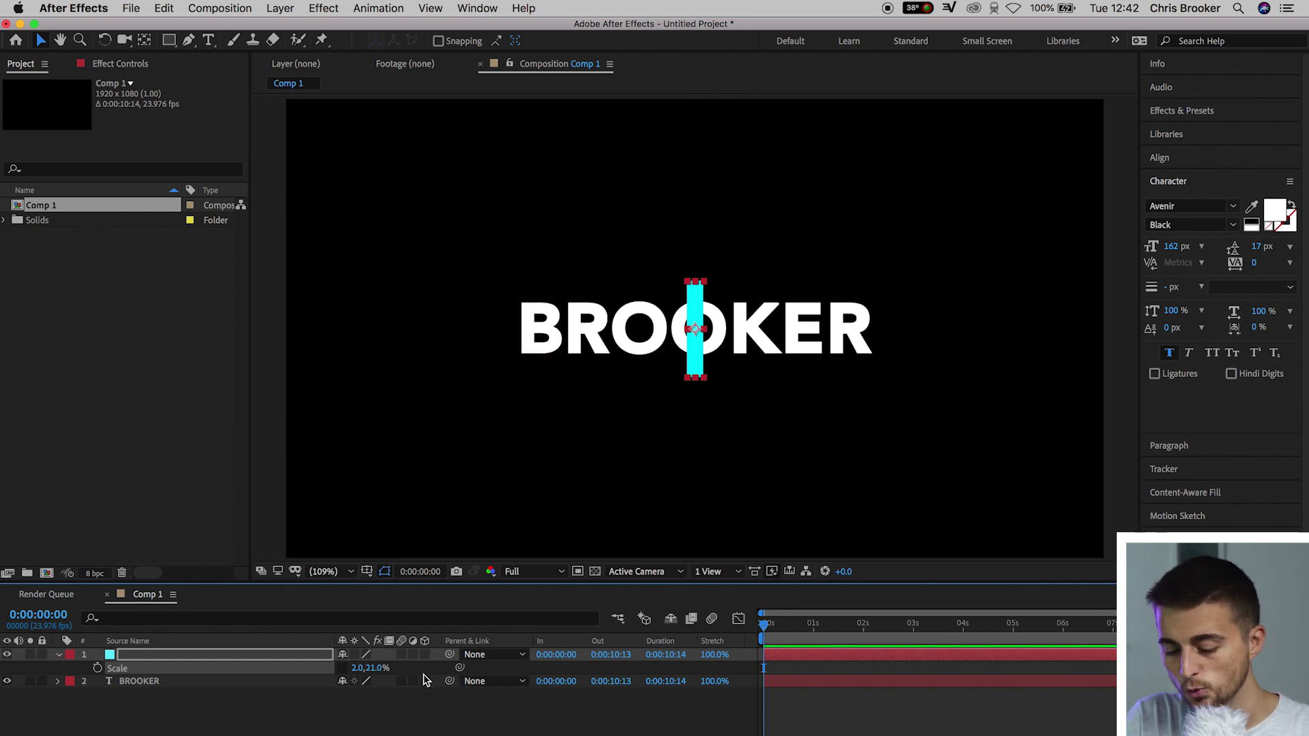
- Keyframe the bar's Position from -49,540 at the start to 1970,540 at about 2 seconds
key(p)
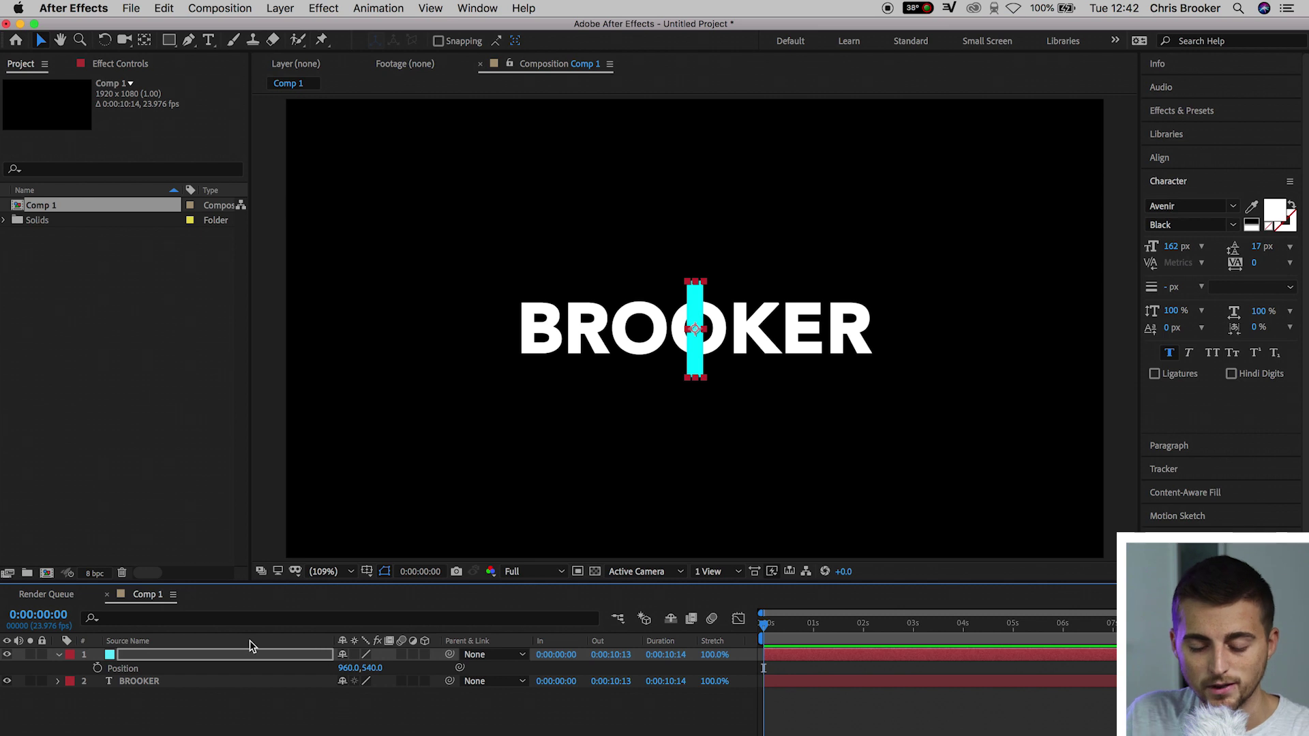
drag(349, 668, 82, 678)
drag(352, 674, 2, 706)
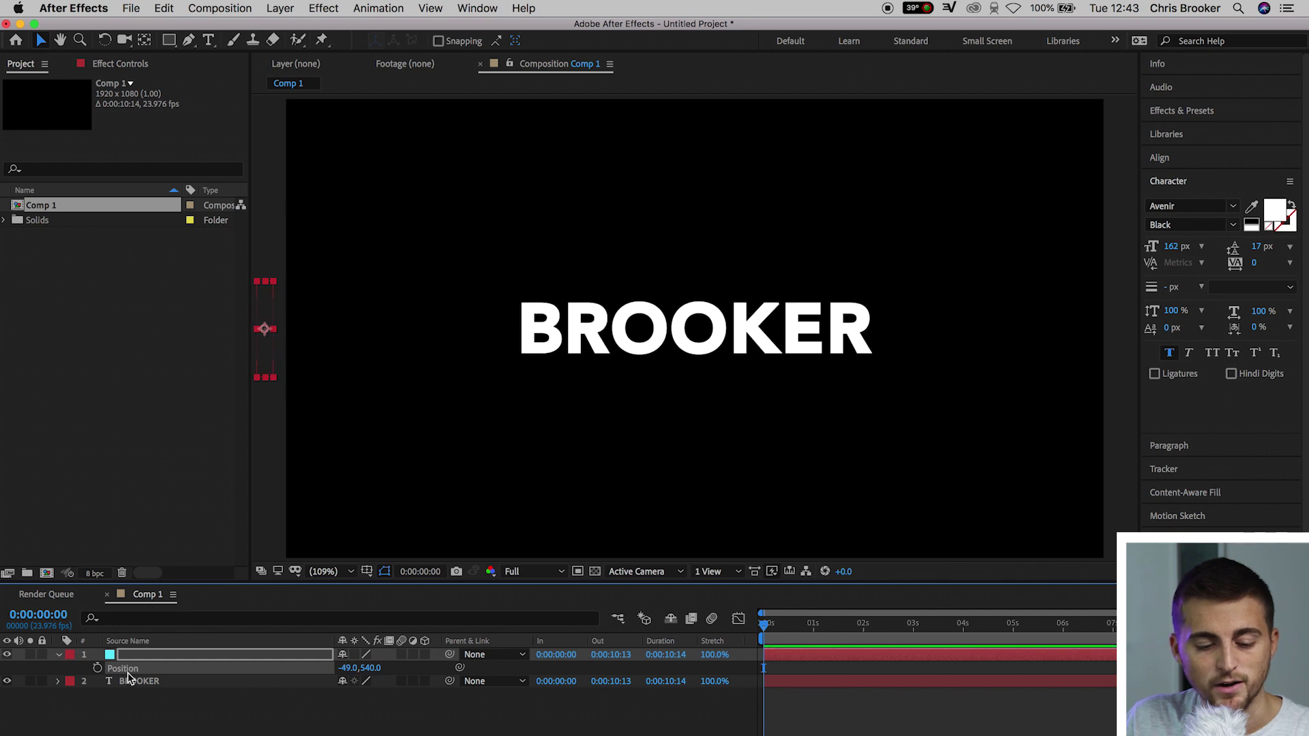
click(98, 668)
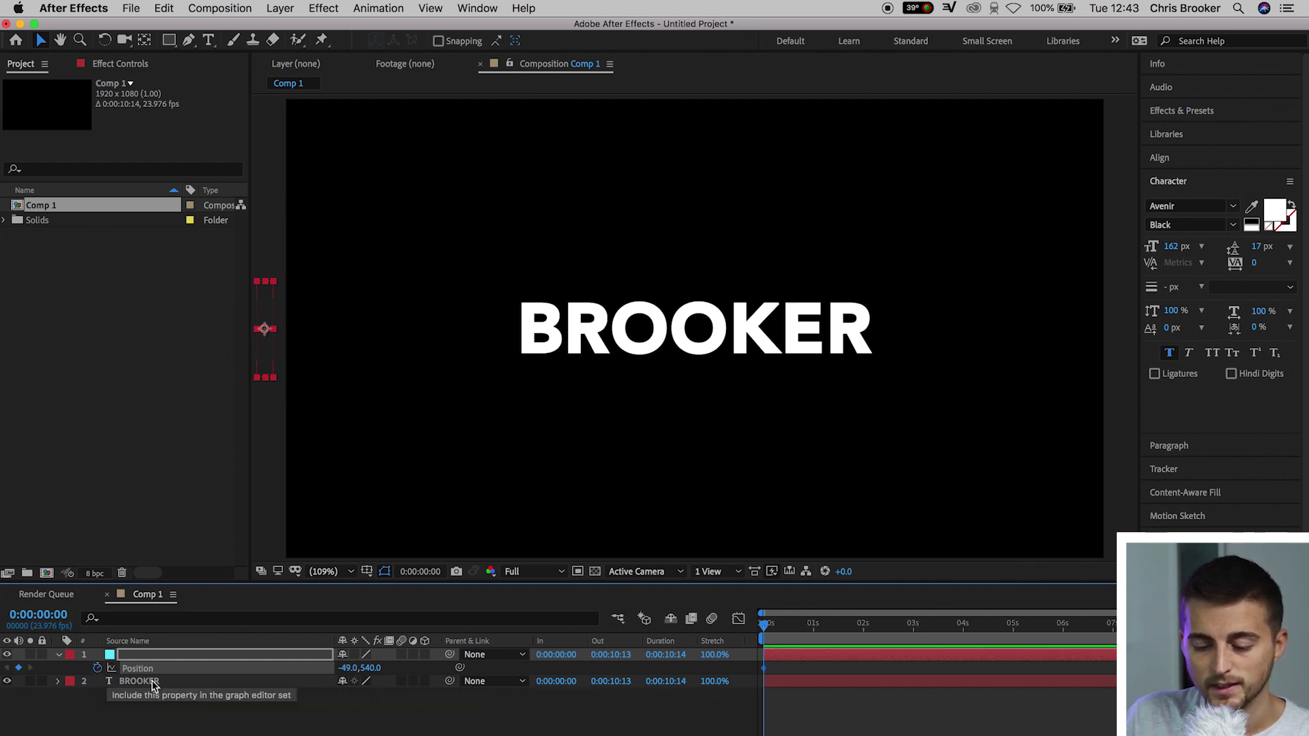
click(790, 633)
drag(793, 634, 863, 634)
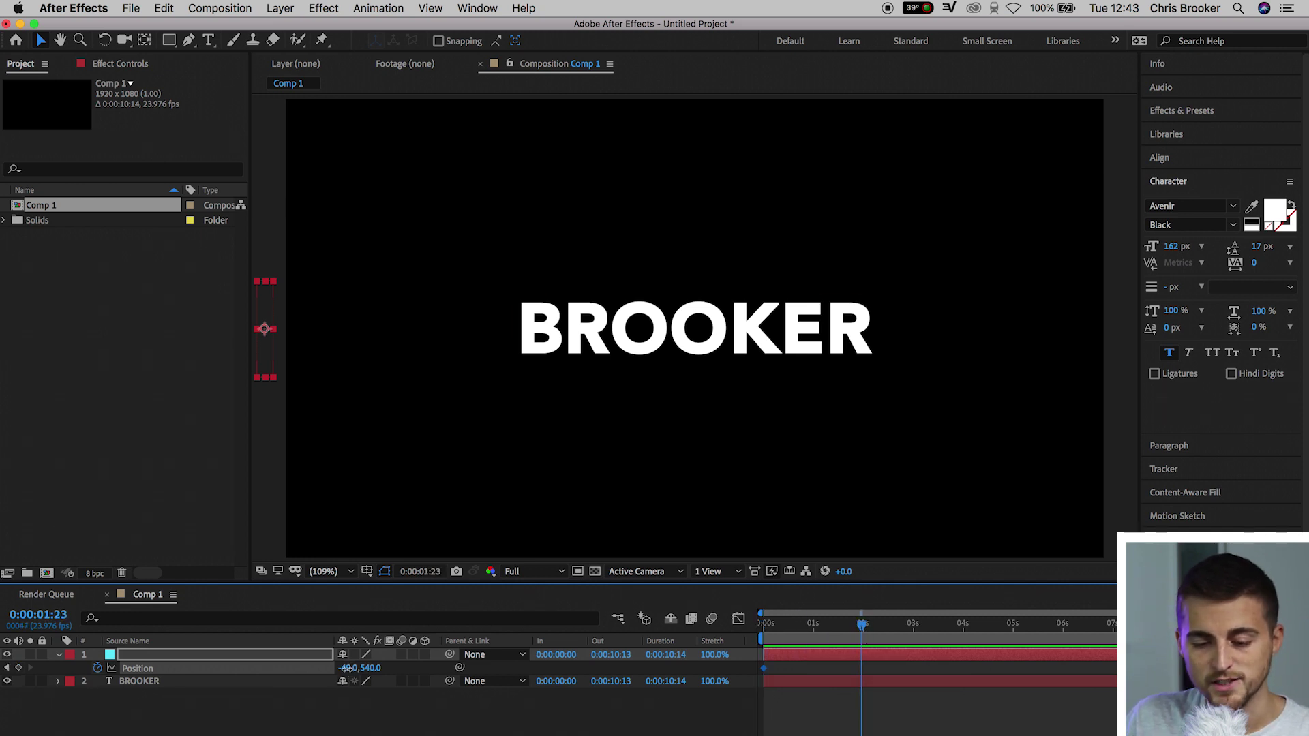
drag(347, 668, 1060, 646)
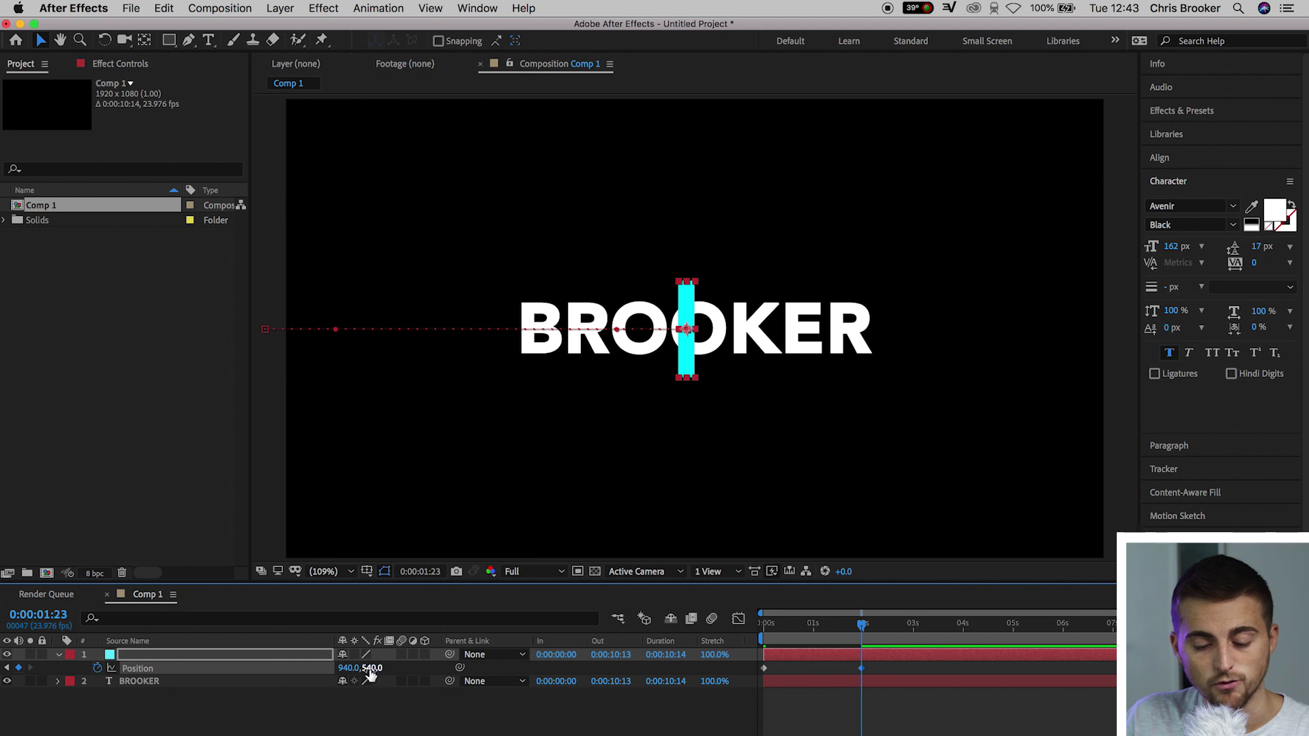
drag(347, 668, 1110, 636)
- Preview the sweep and shift the end keyframe later to slow it down
key(space)
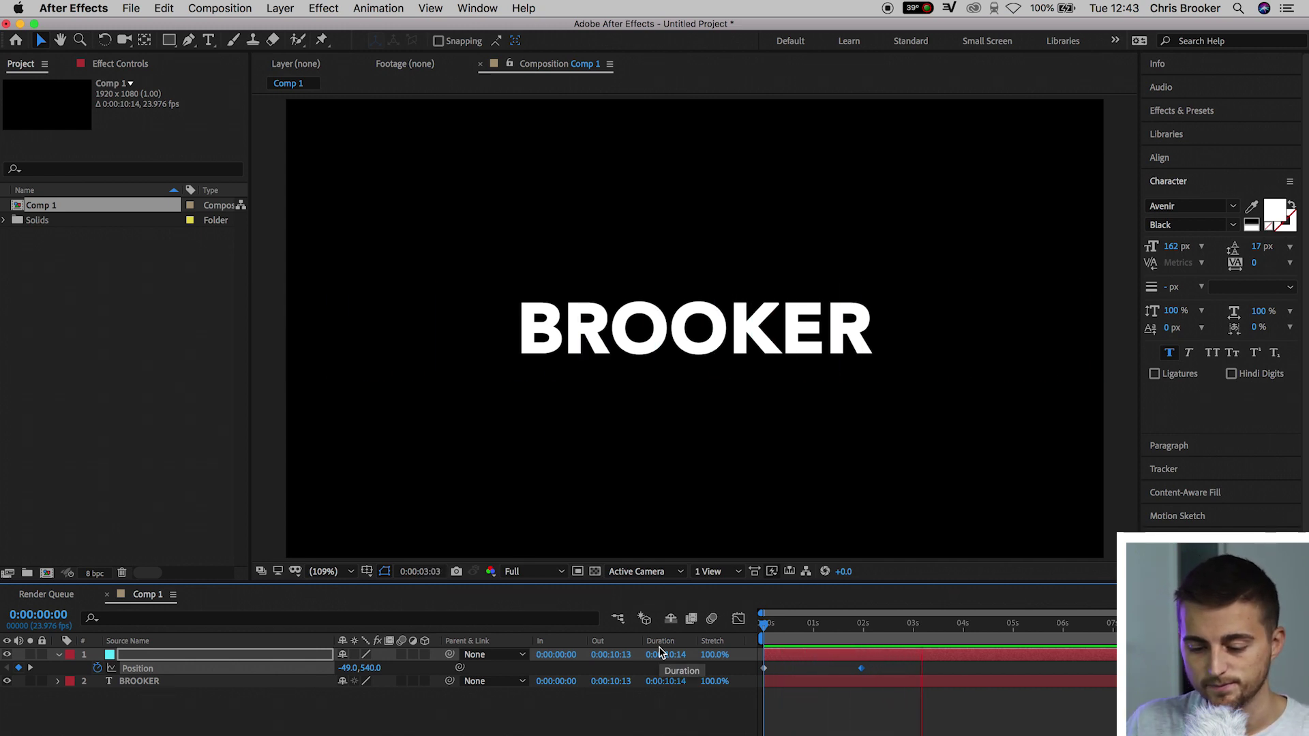
key(space)
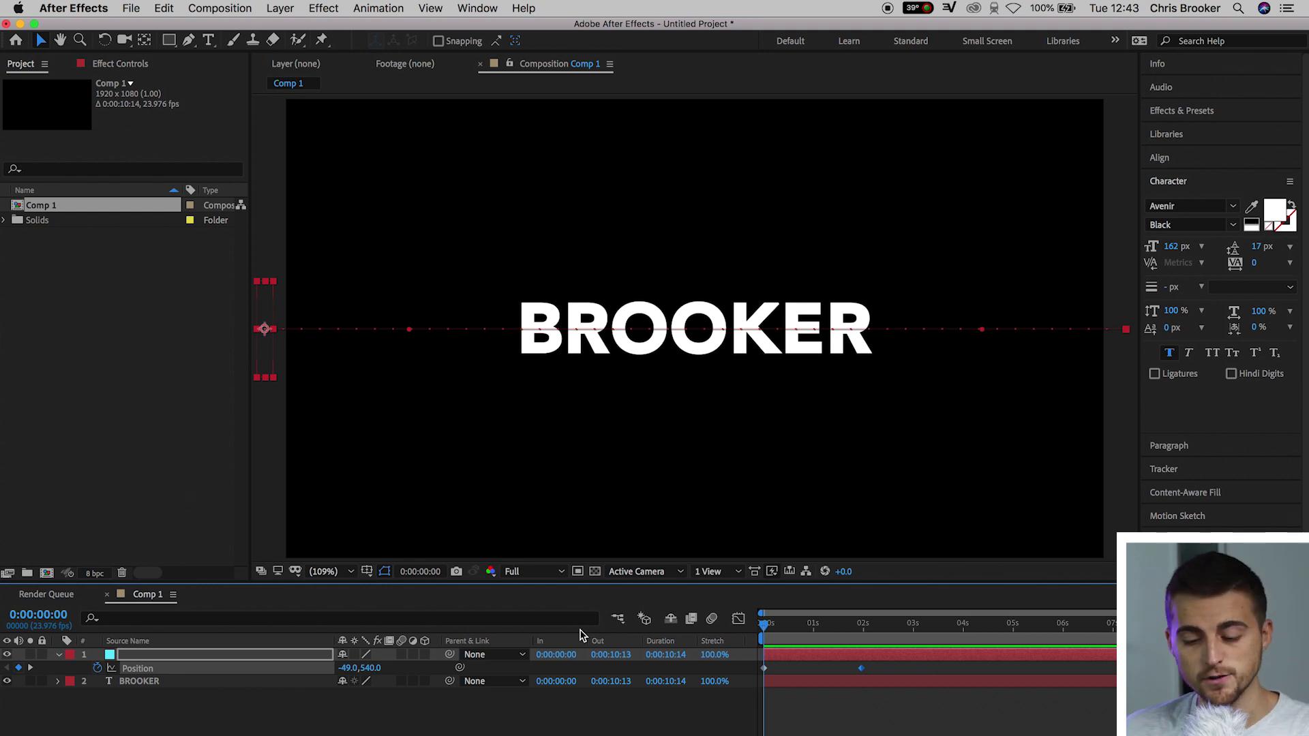
drag(775, 622, 805, 624)
drag(878, 671, 824, 671)
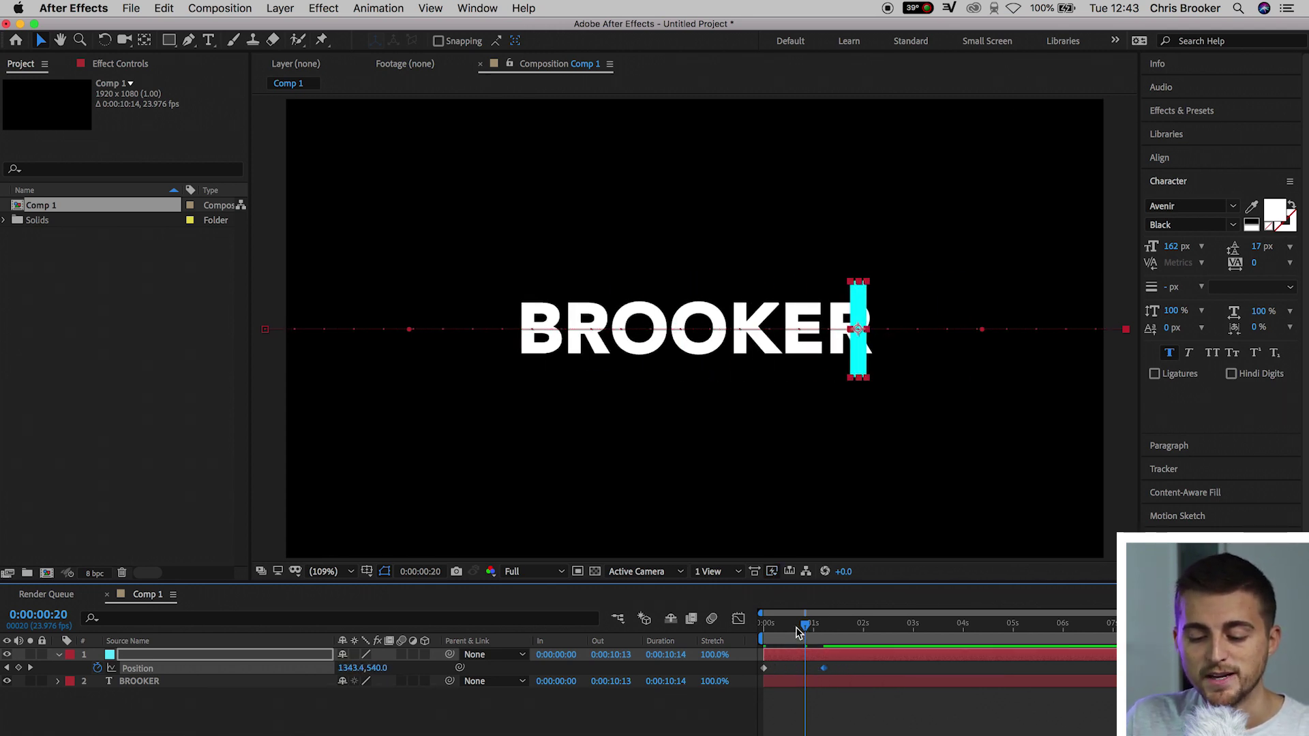
key(Home)
key(space)
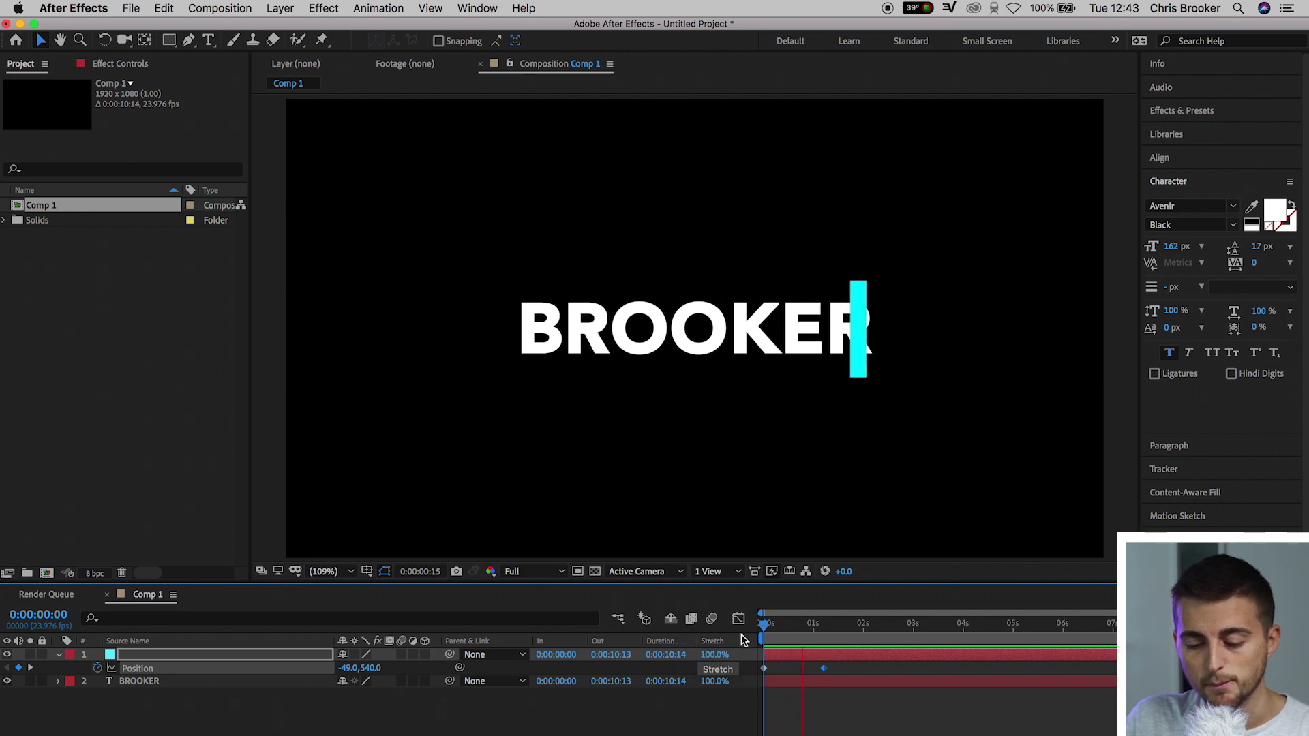
drag(822, 667, 893, 665)
key(Home)
key(space)
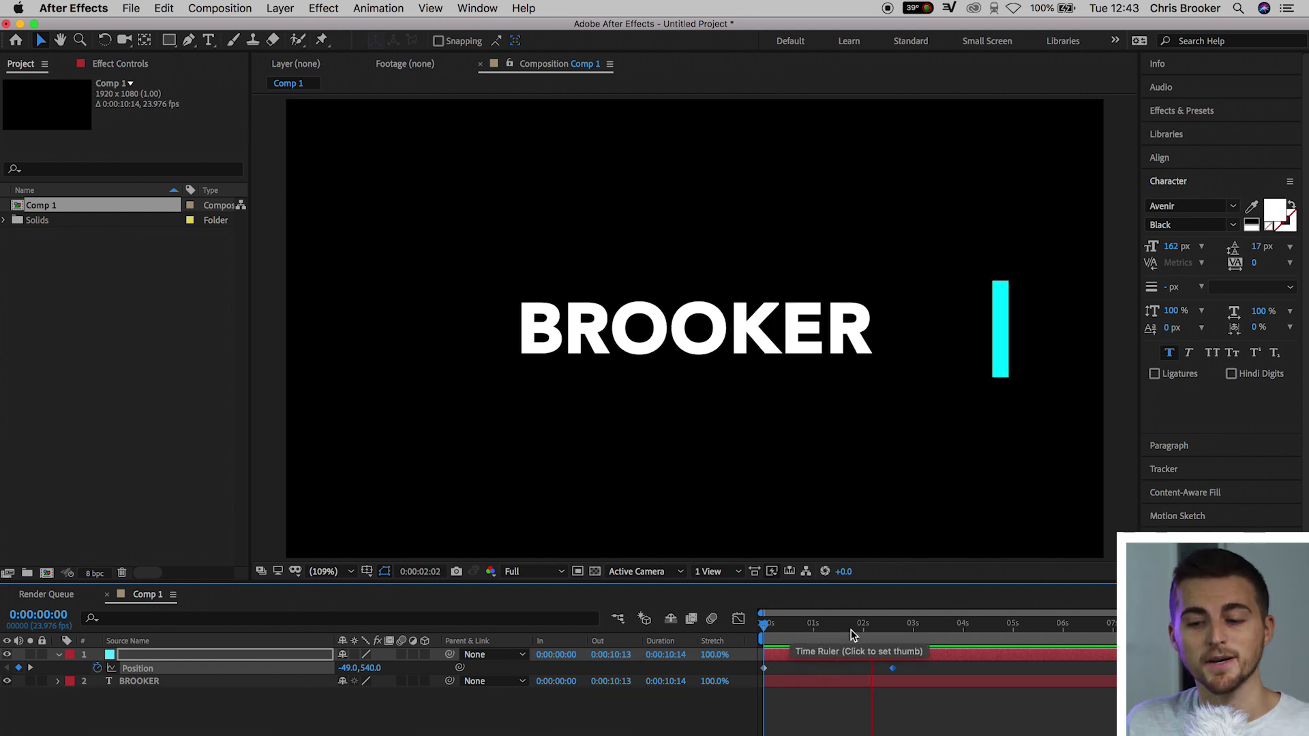
key(space)
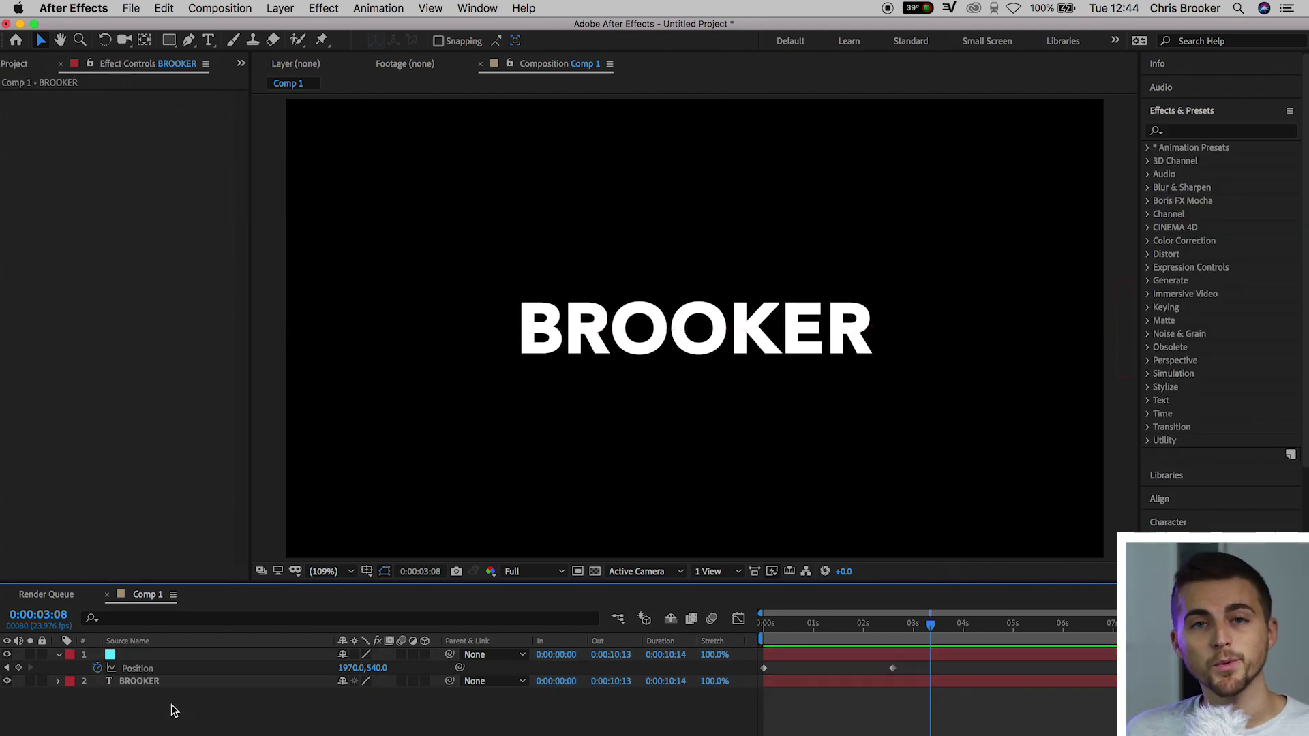
click(140, 682)
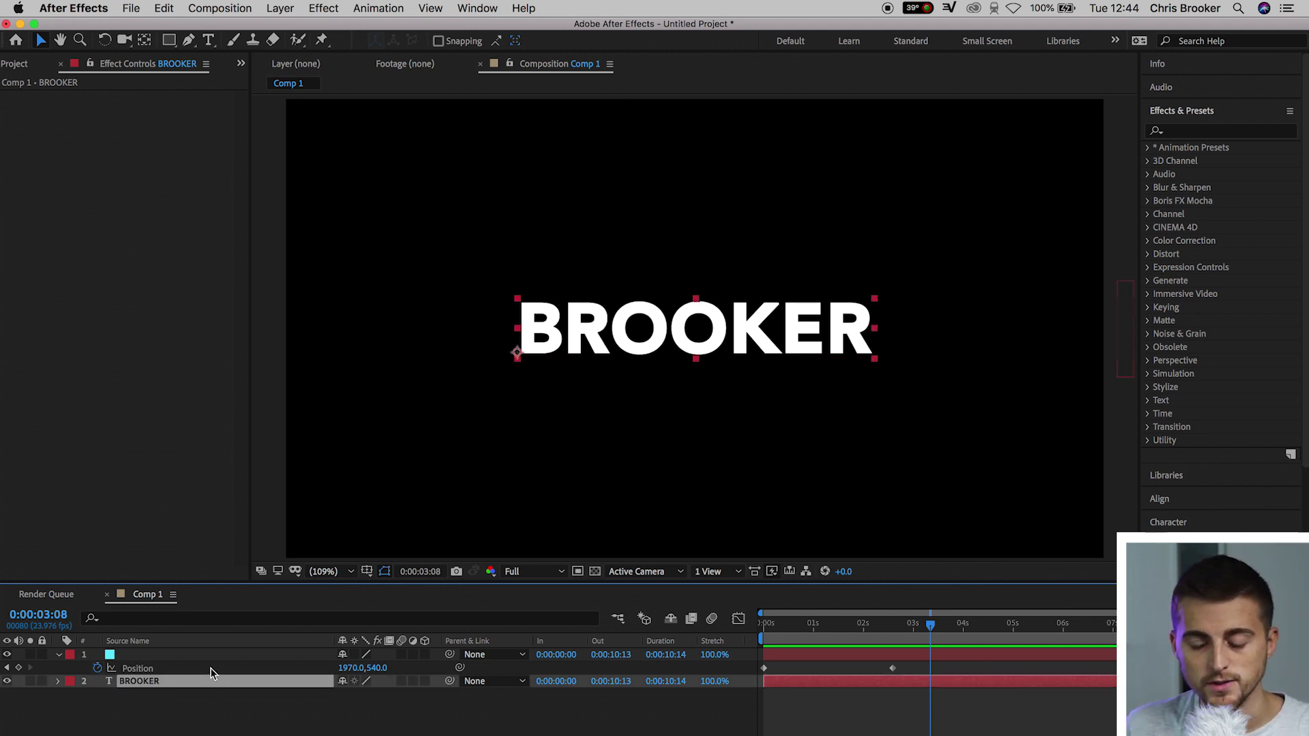
- Duplicate the BROOKER text layer to create BROOKER 2
key(super+d)
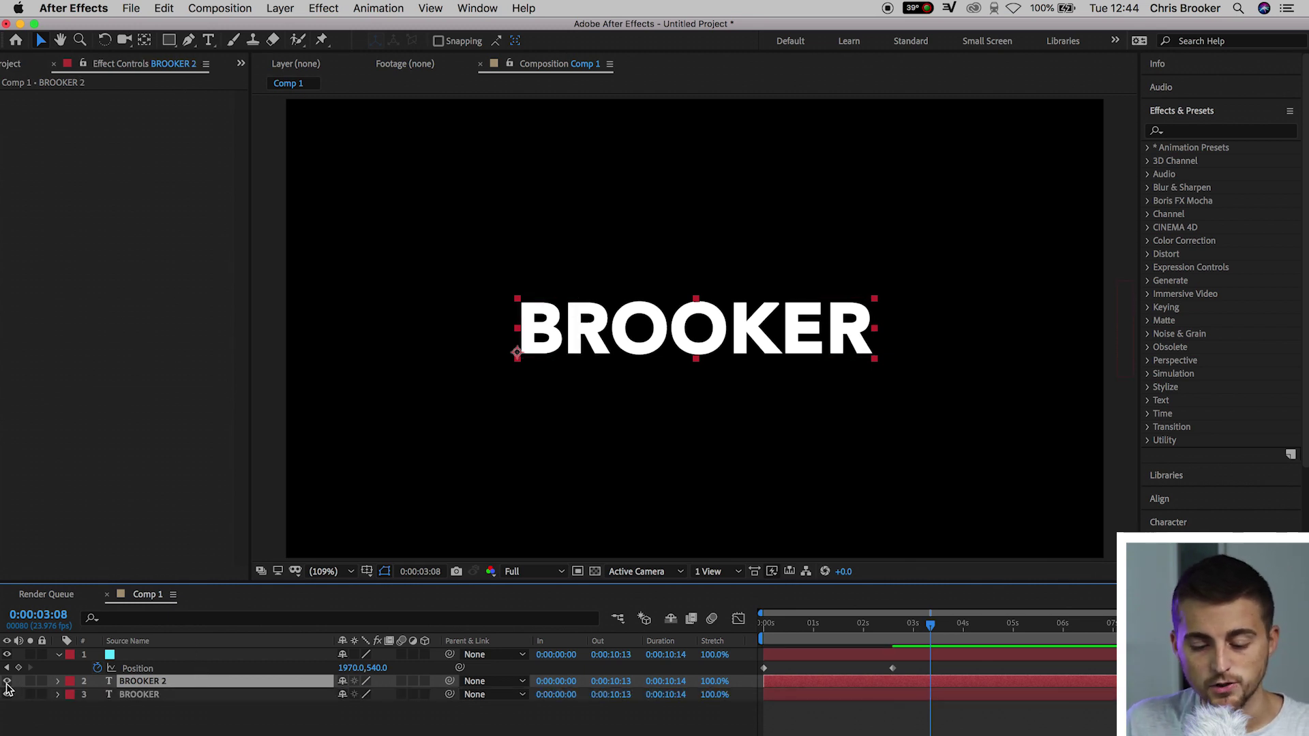
click(7, 681)
click(6, 681)
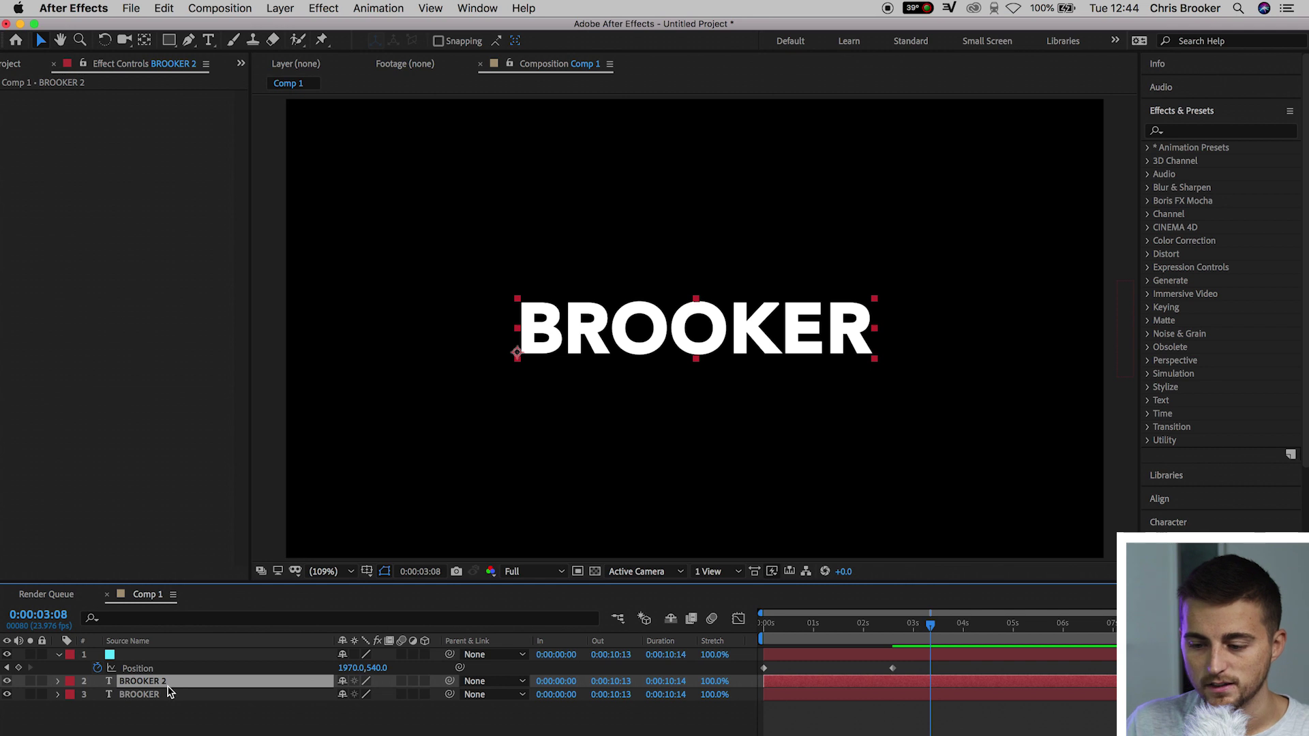
- Recolour the BROOKER 2 fill to yellow F8DE6F with no stroke
click(1213, 520)
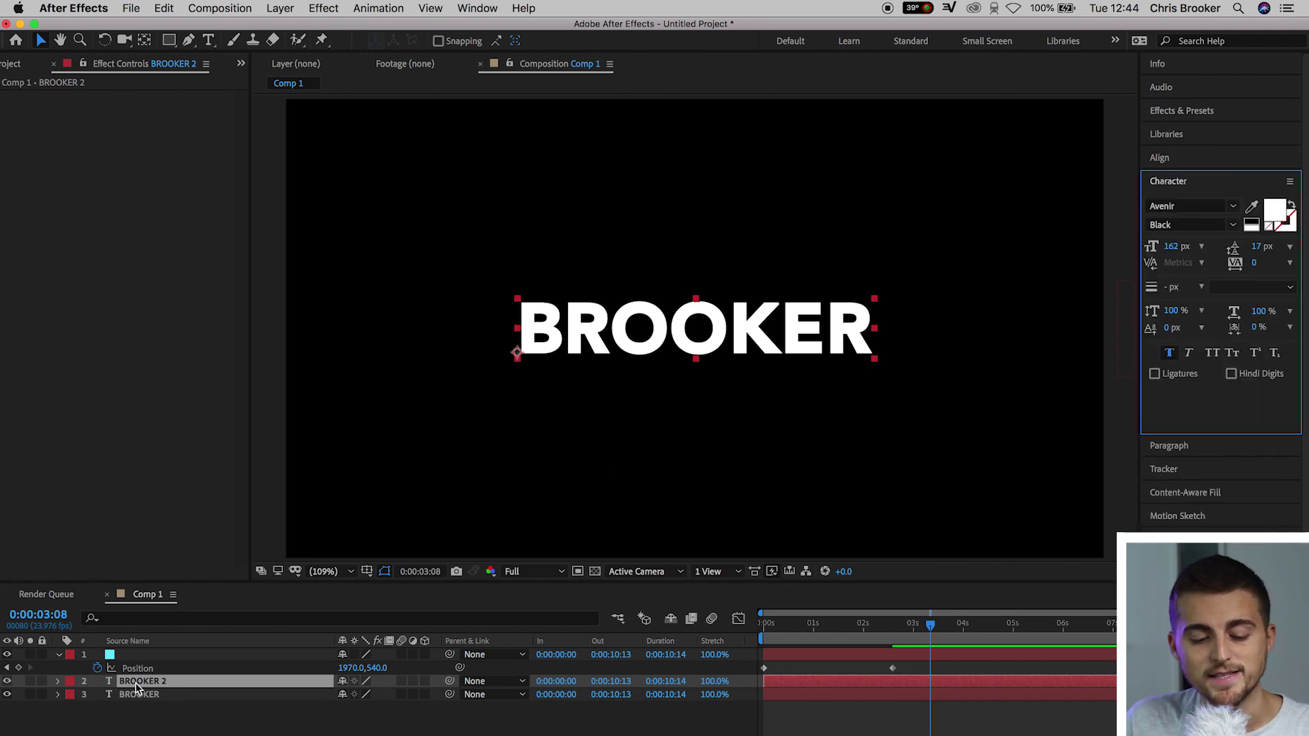
click(1272, 216)
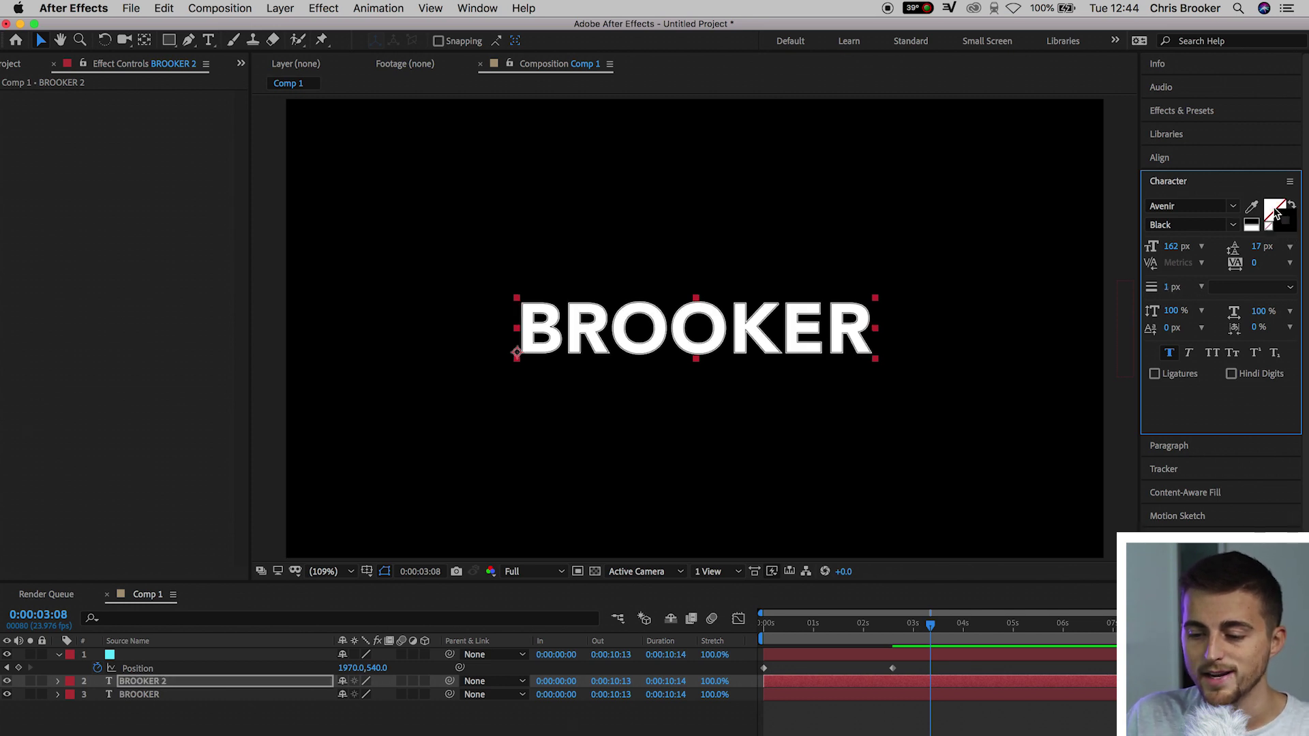
click(1276, 211)
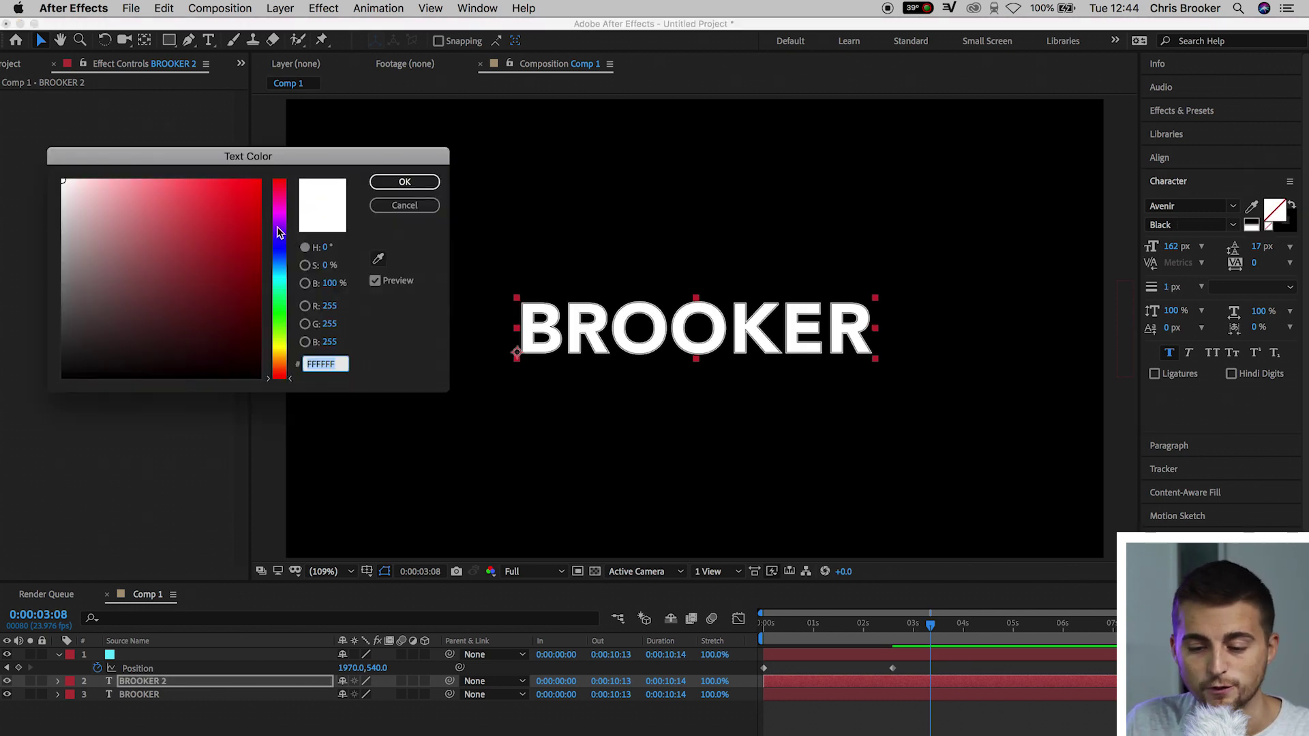
drag(277, 232, 279, 351)
drag(170, 193, 173, 184)
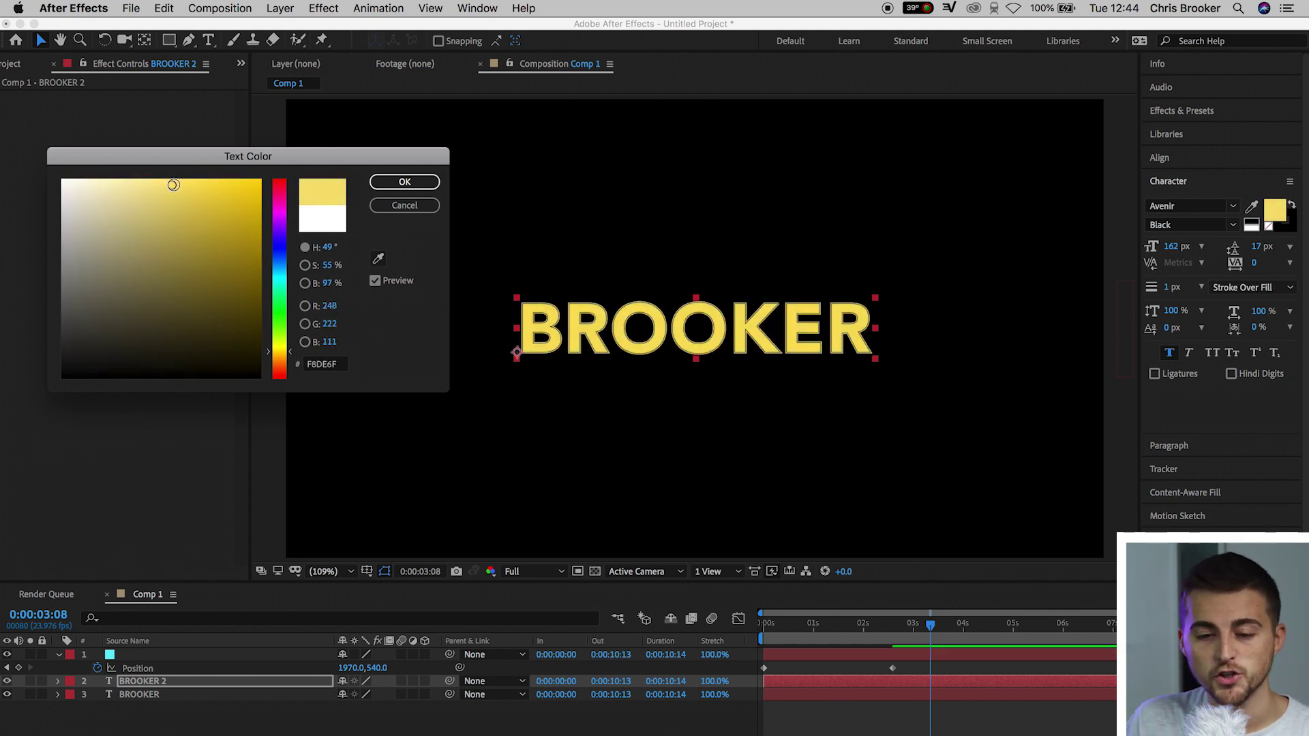
click(405, 182)
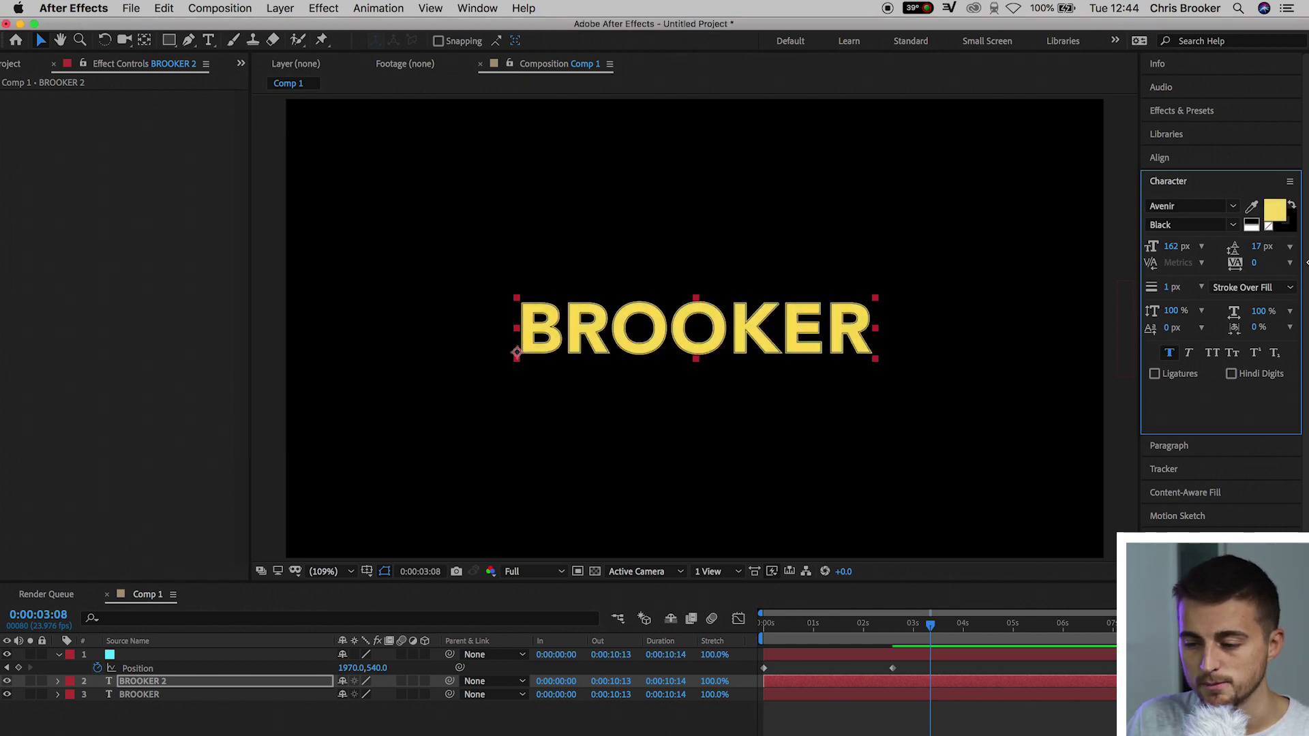
click(1288, 224)
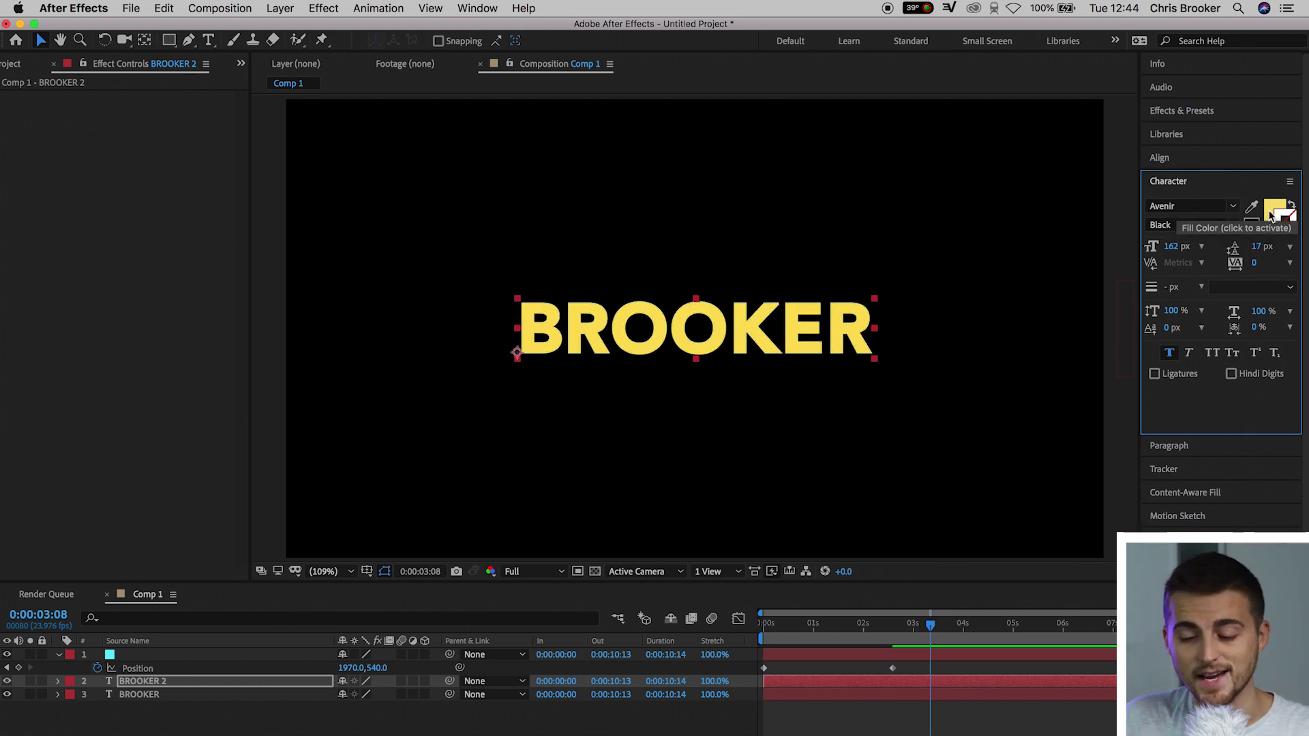
click(1266, 221)
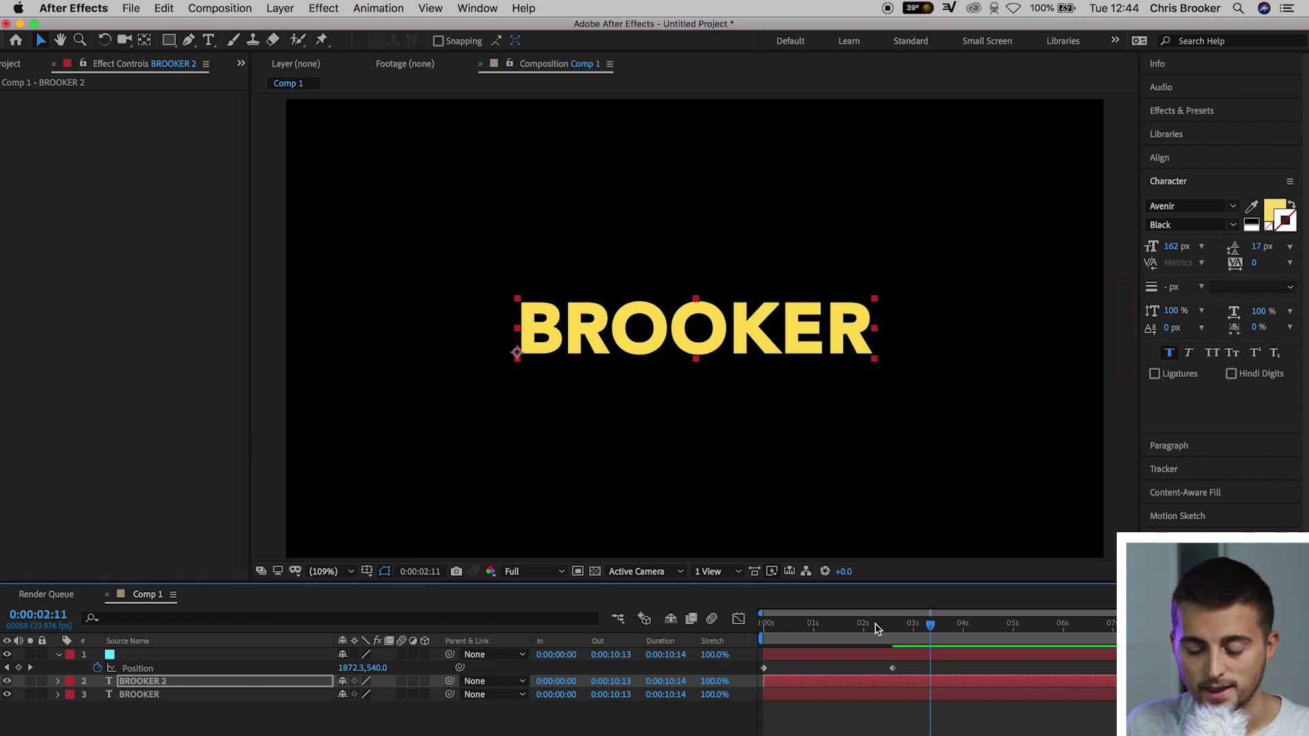
drag(876, 624, 801, 629)
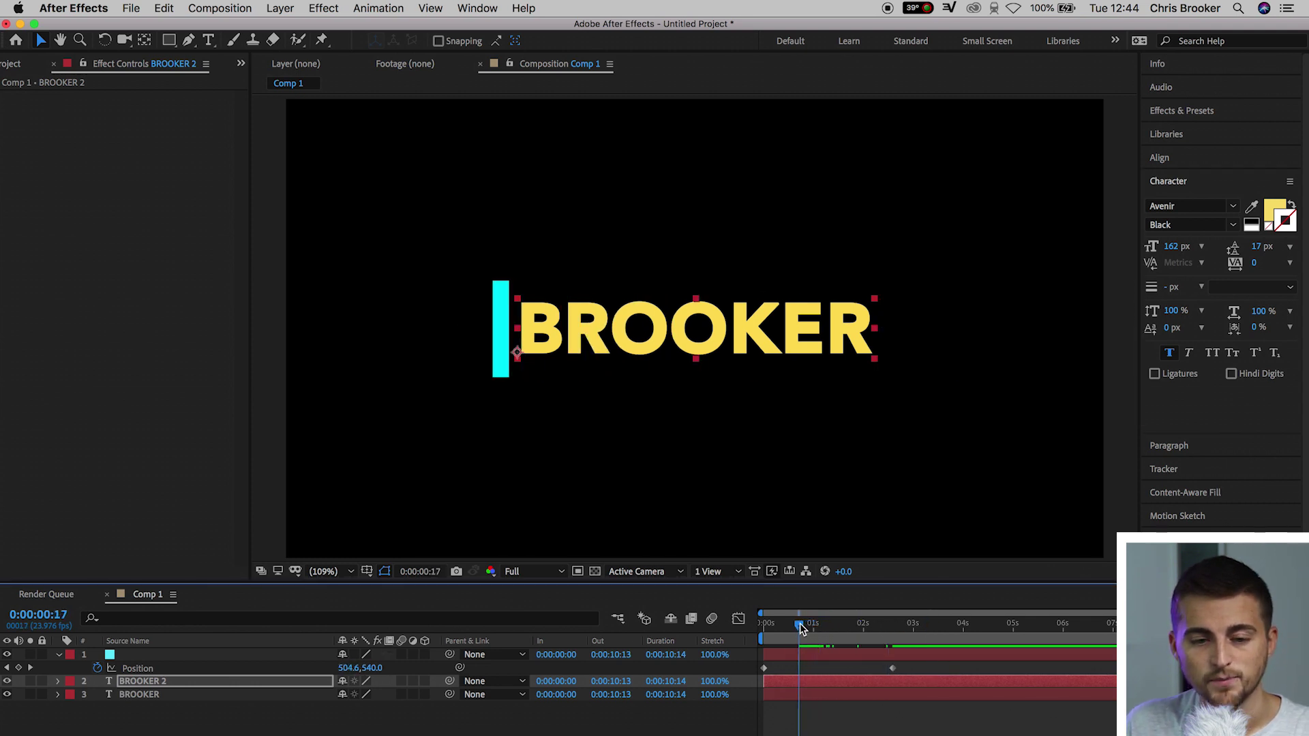
- Draw a rectangular mask on BROOKER 2 snugly framing the word, then scrub to check
click(171, 43)
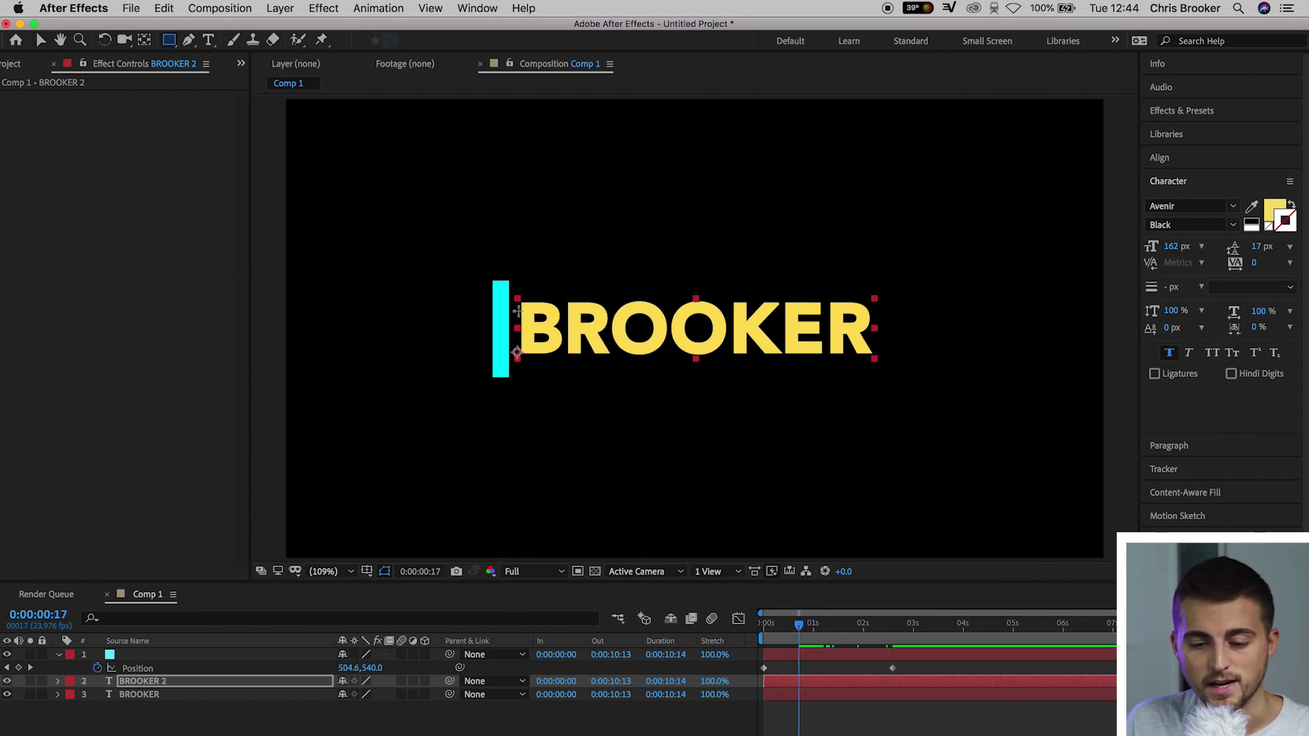
mouse_move(506, 283)
mouse_down()
mouse_move(750, 321)
mouse_move(894, 363)
mouse_move(878, 368)
mouse_move(1095, 465)
mouse_up()
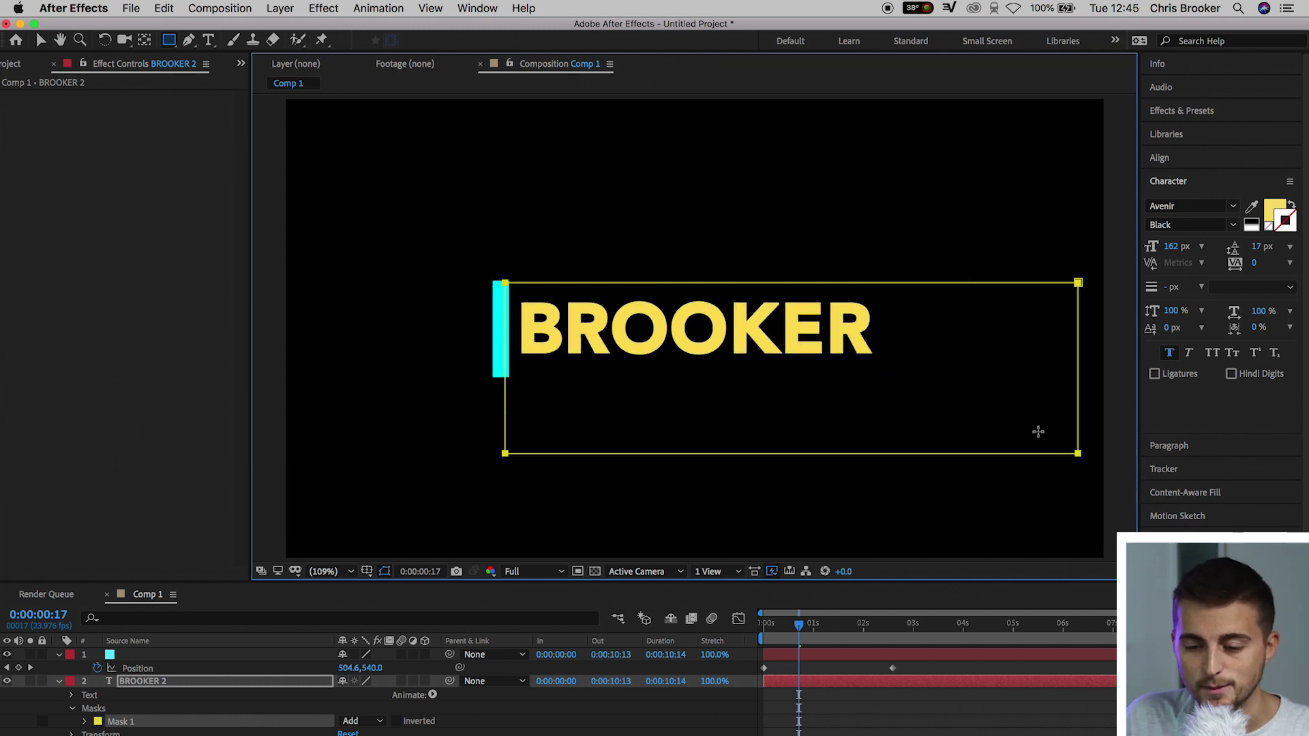
drag(1038, 432, 878, 365)
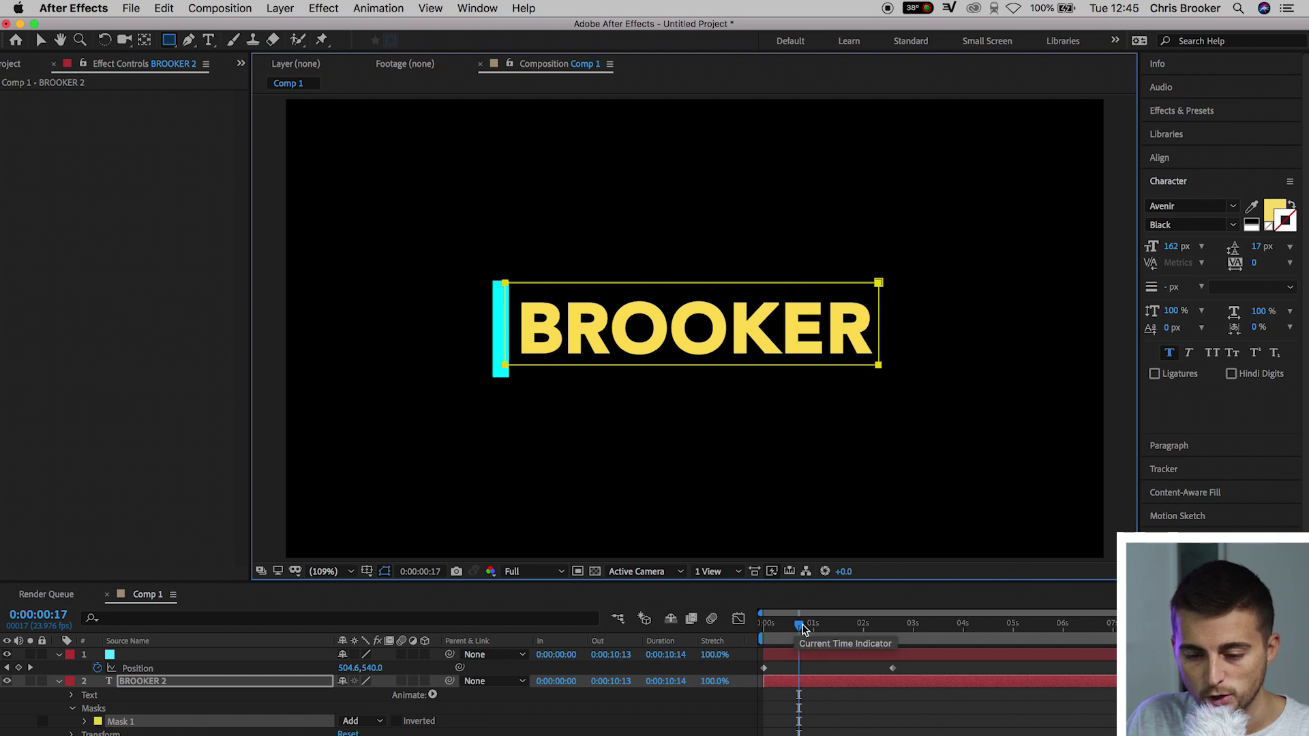
drag(802, 623, 844, 383)
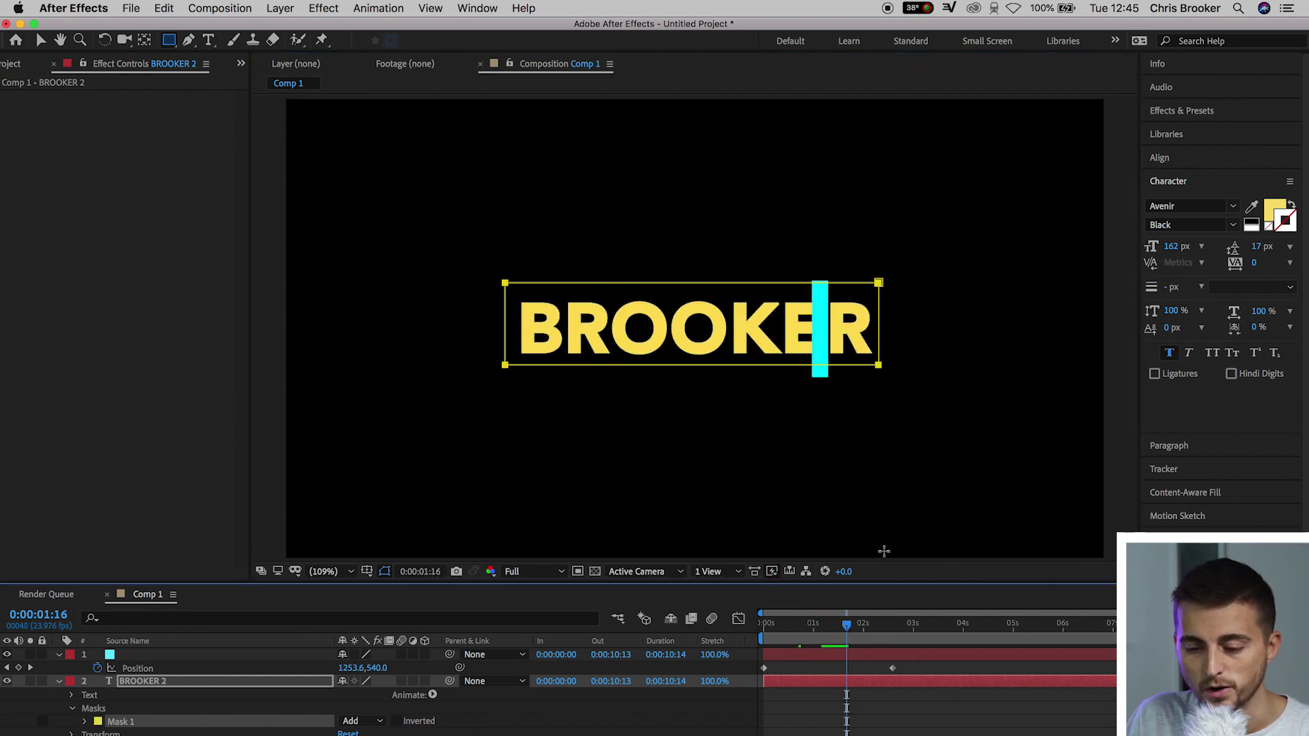
drag(848, 623, 861, 627)
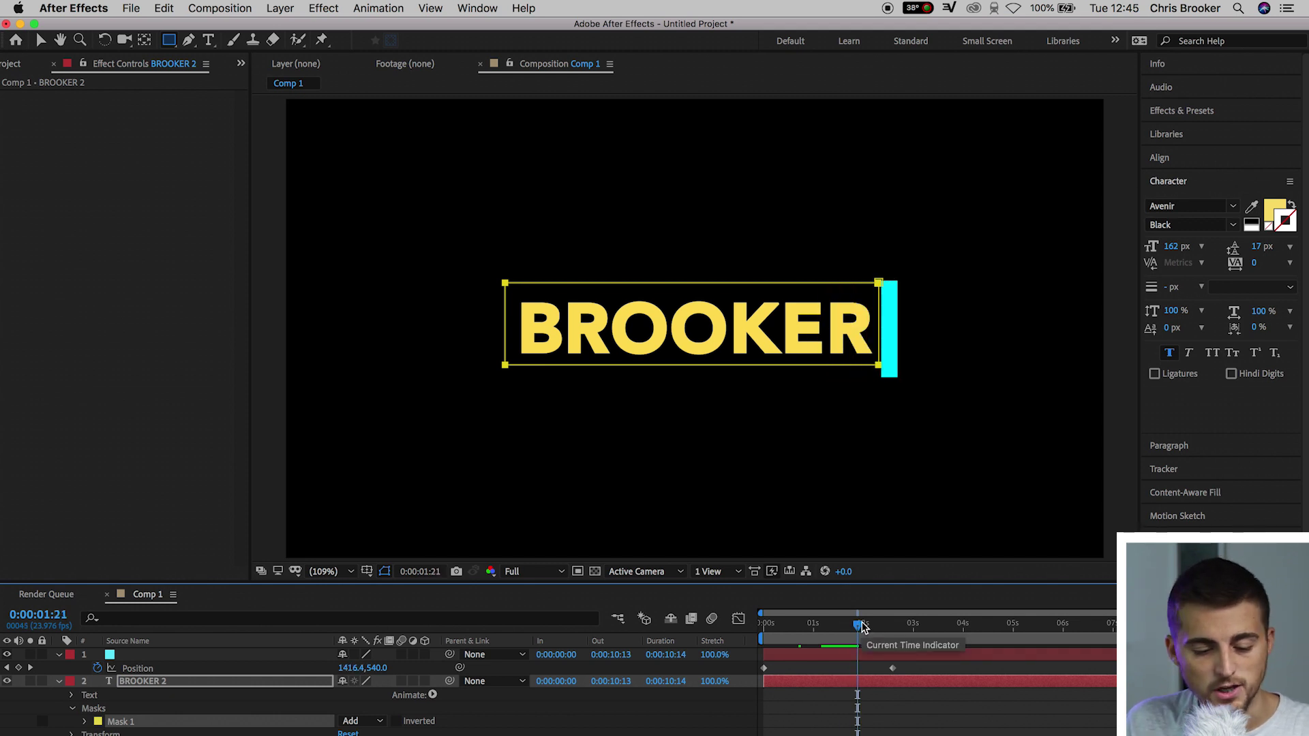
- Keyframe Mask 1's path, collapsing its right corners to the left edge earlier so the text wipes on
click(85, 721)
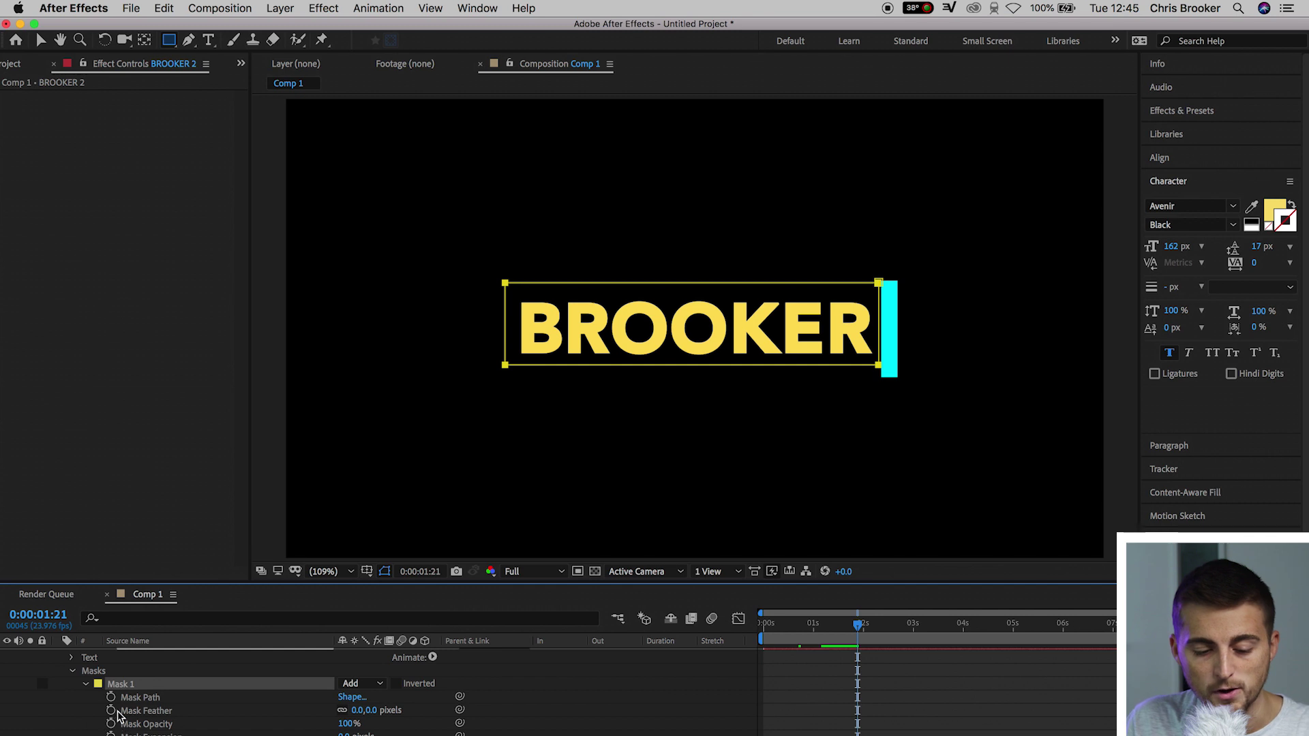
click(111, 697)
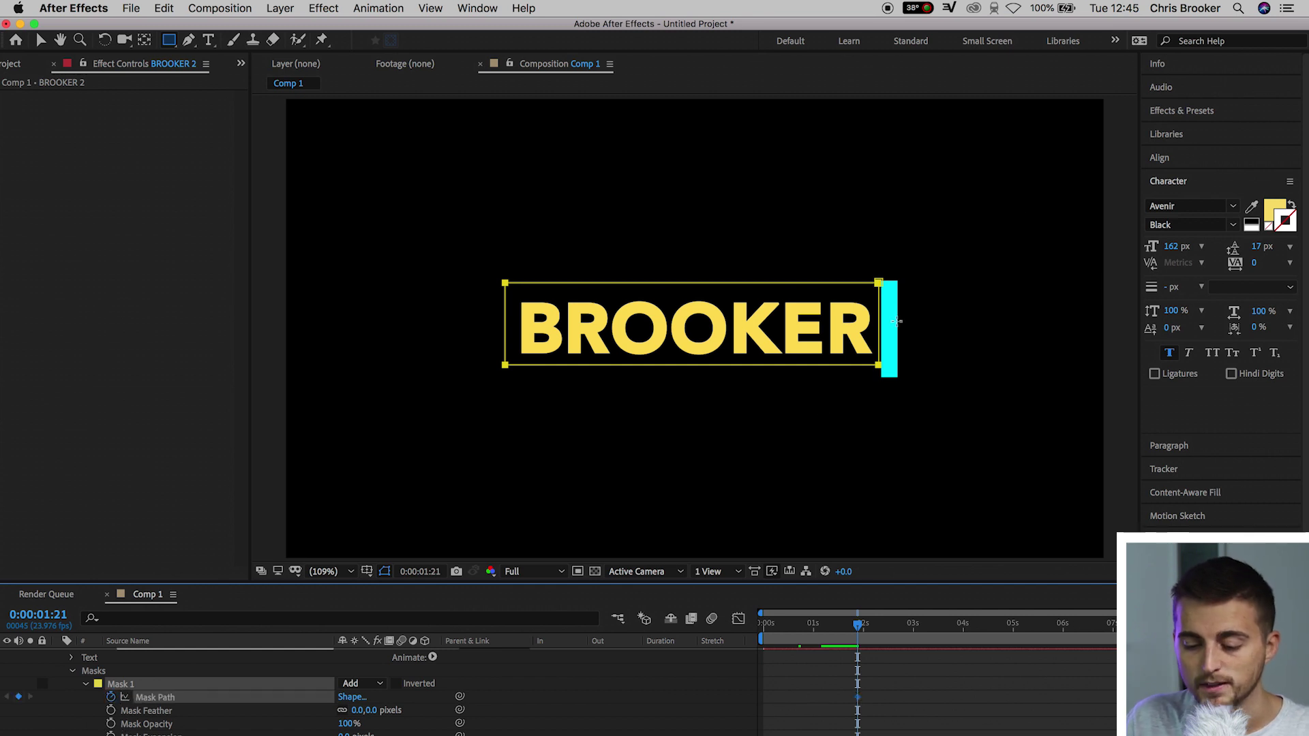
drag(858, 631, 799, 630)
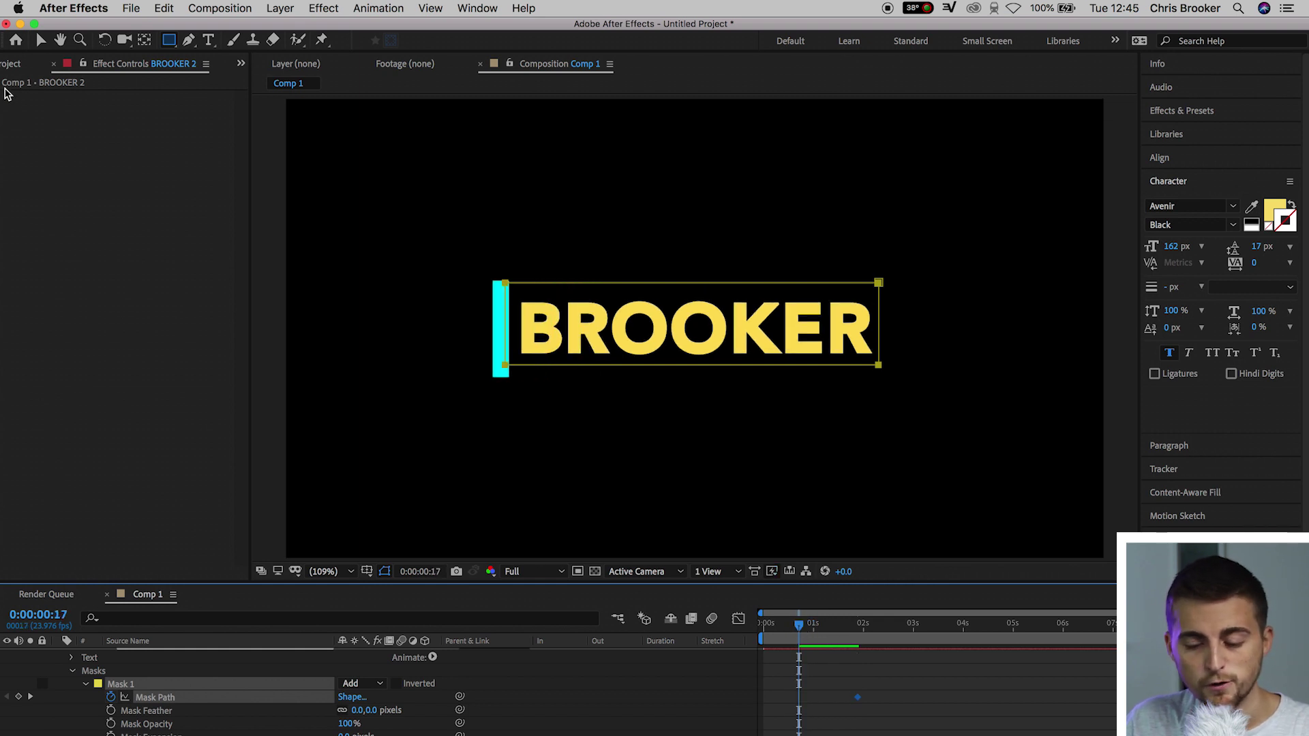
click(40, 40)
click(878, 213)
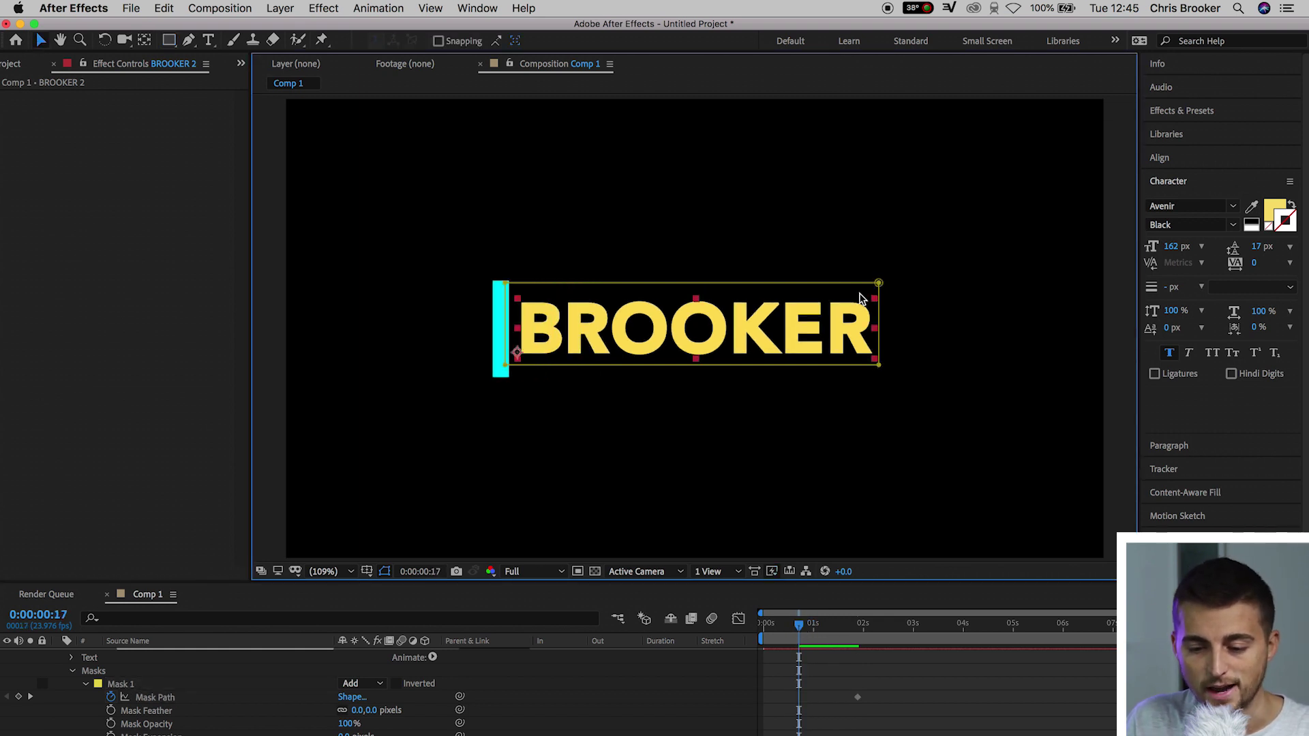
drag(880, 283, 506, 284)
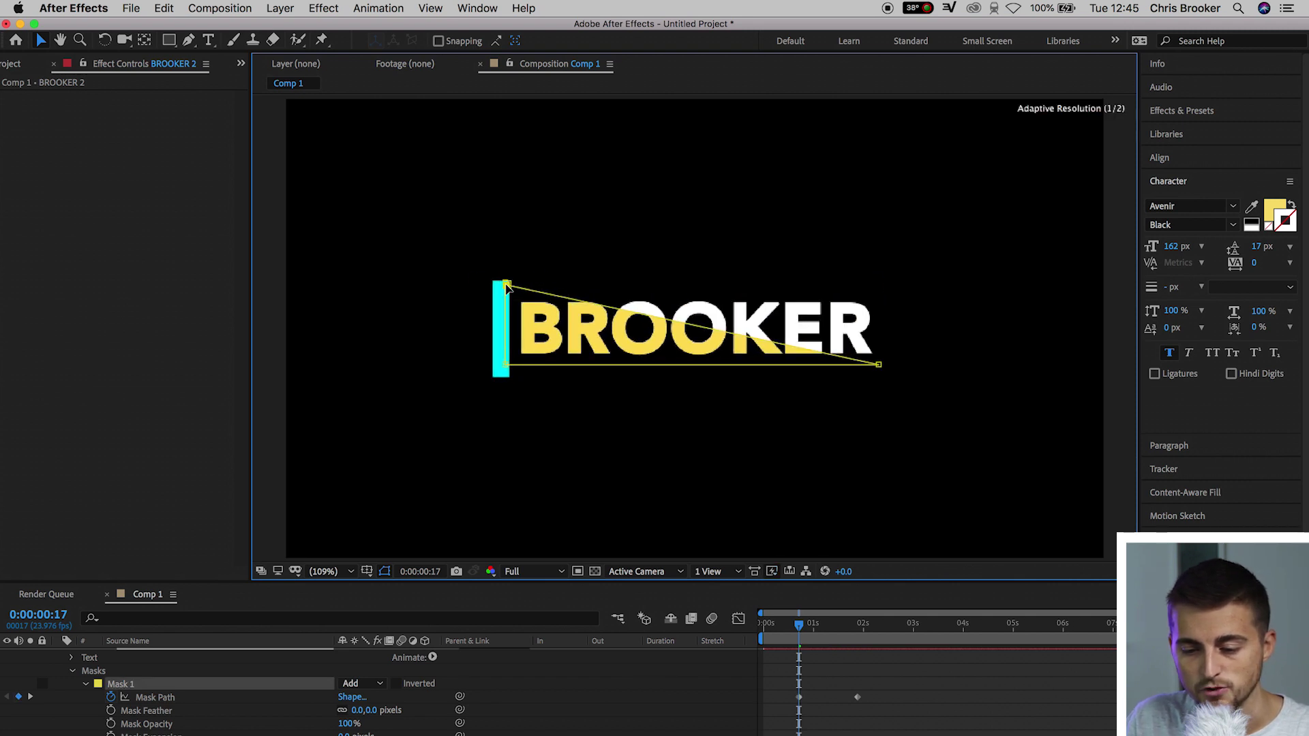
drag(878, 368, 502, 365)
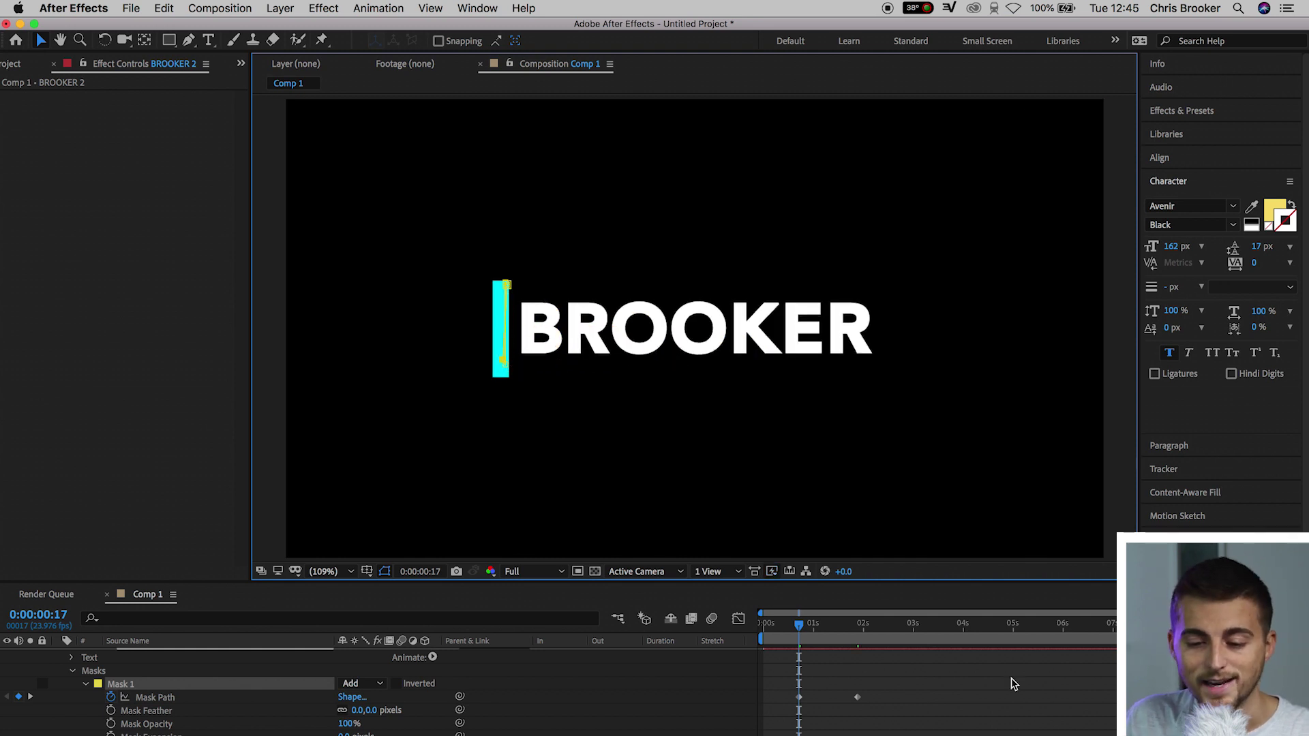
key(space)
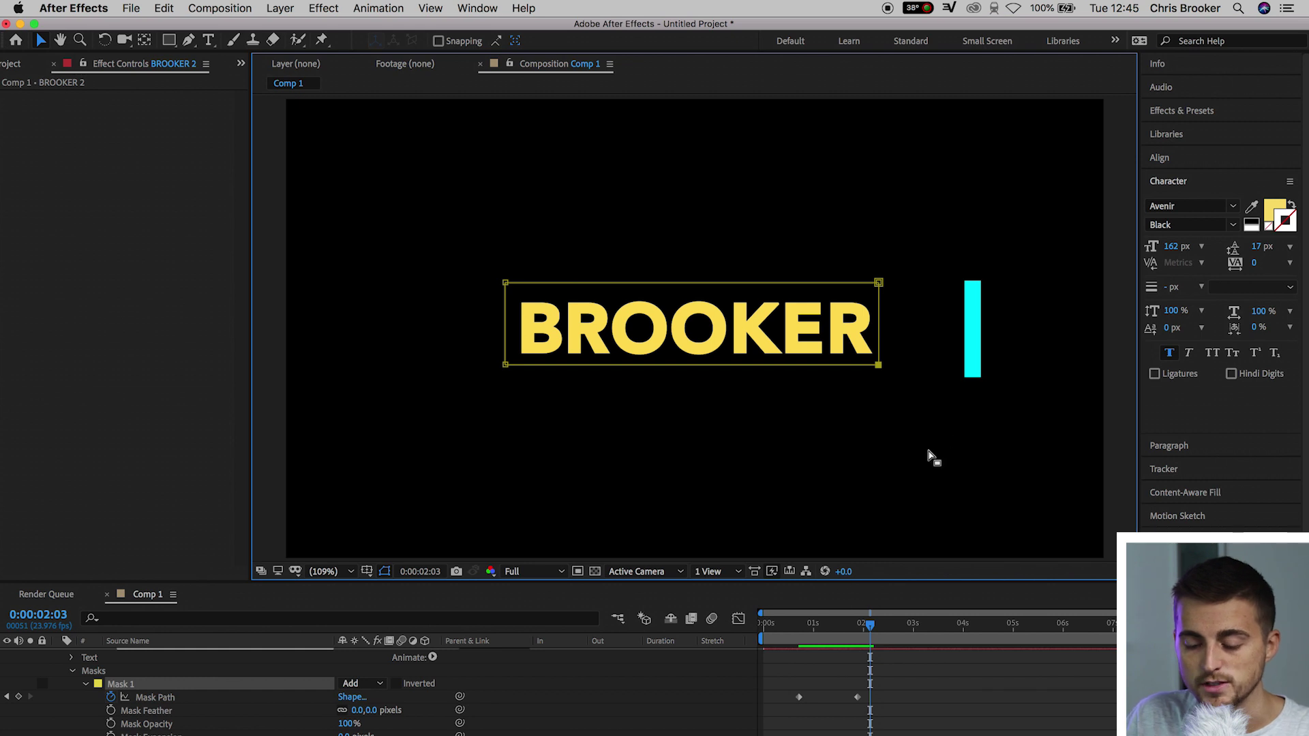
drag(871, 625, 813, 625)
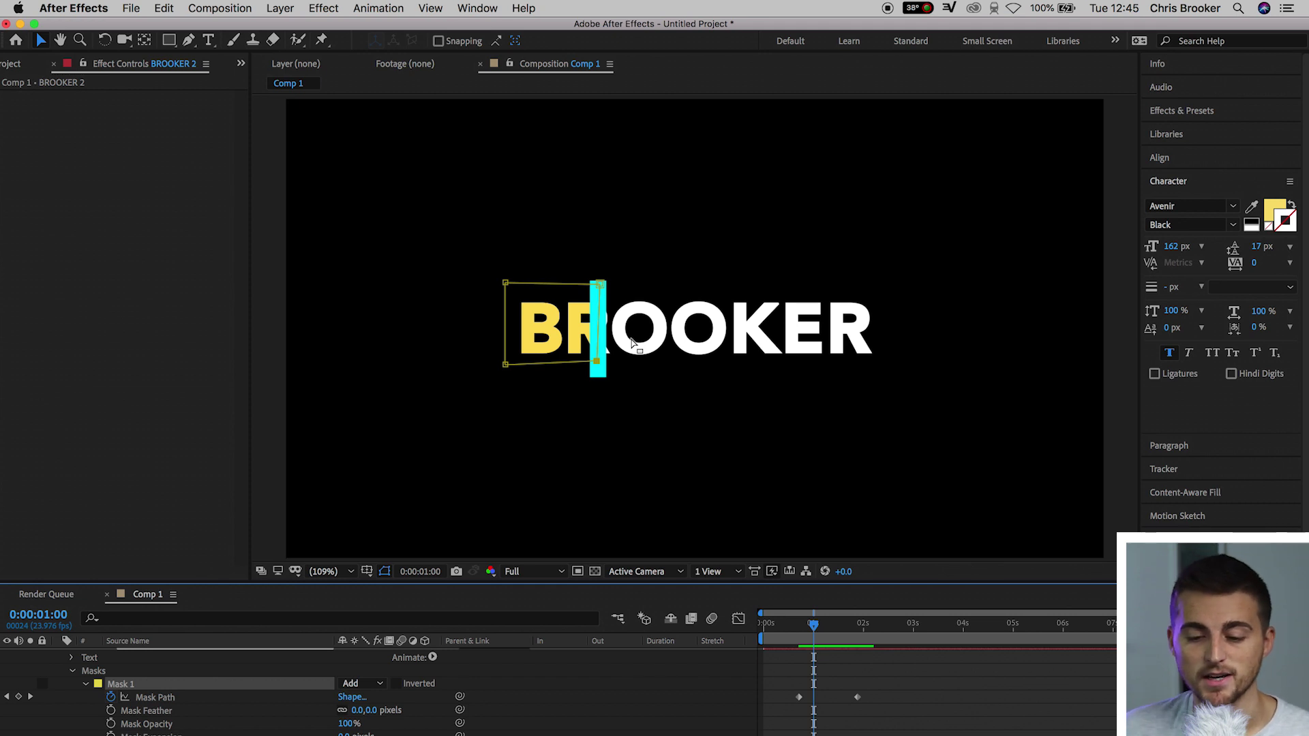
- Eyedrop the bar's aqua 64E9FD into BROOKER 2's fill colour and return to the start
scroll(831, 662, up, 2)
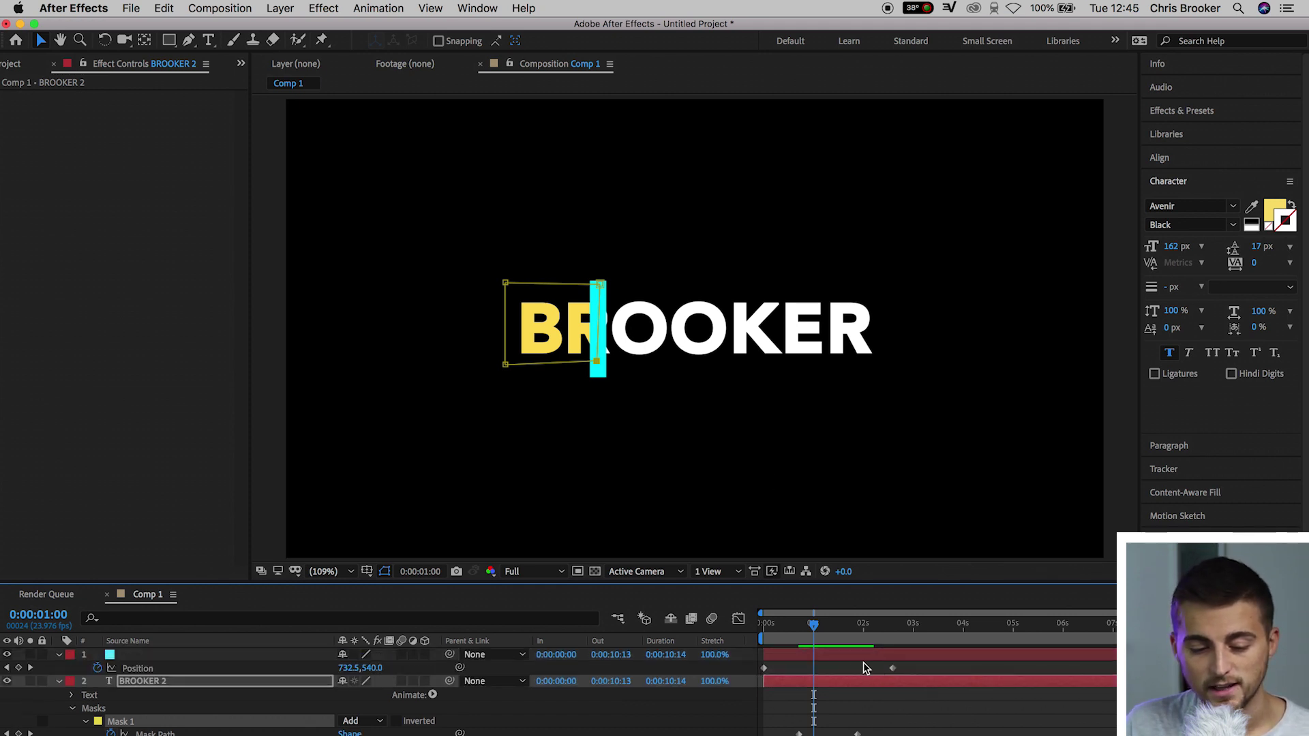
click(832, 656)
click(161, 681)
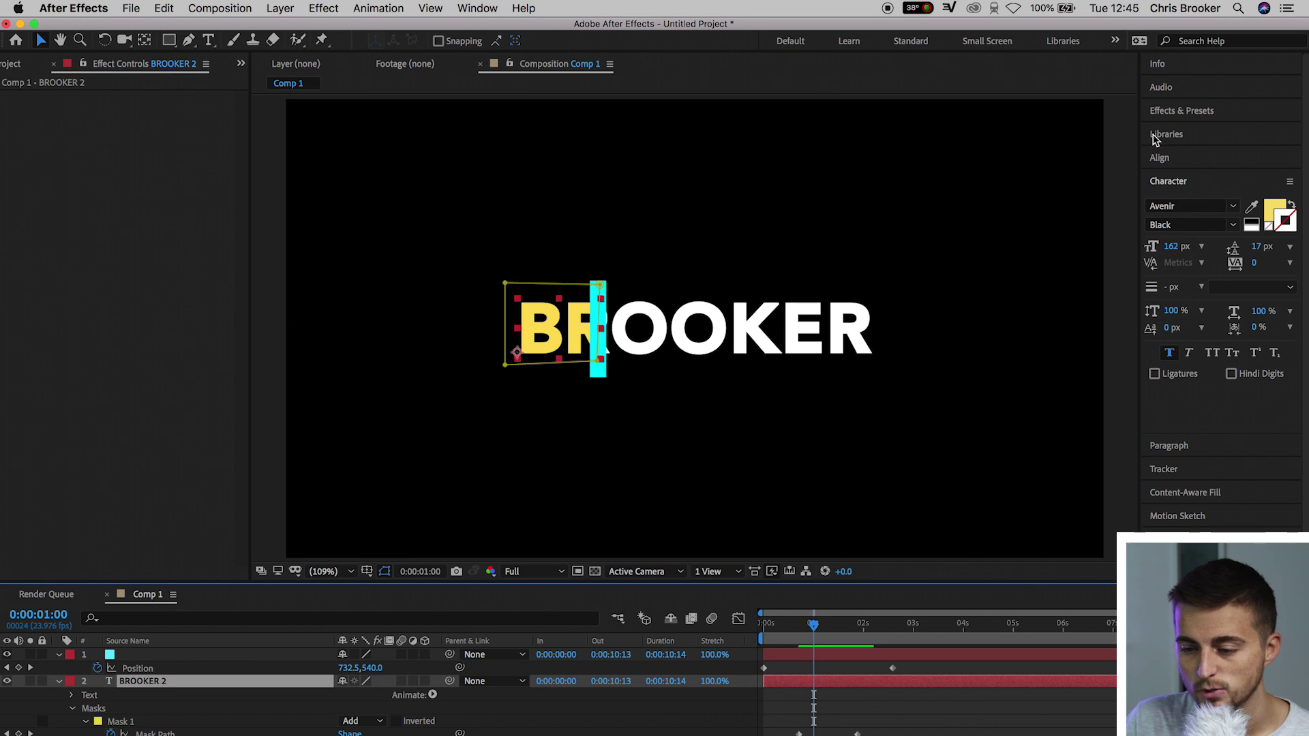
click(1276, 210)
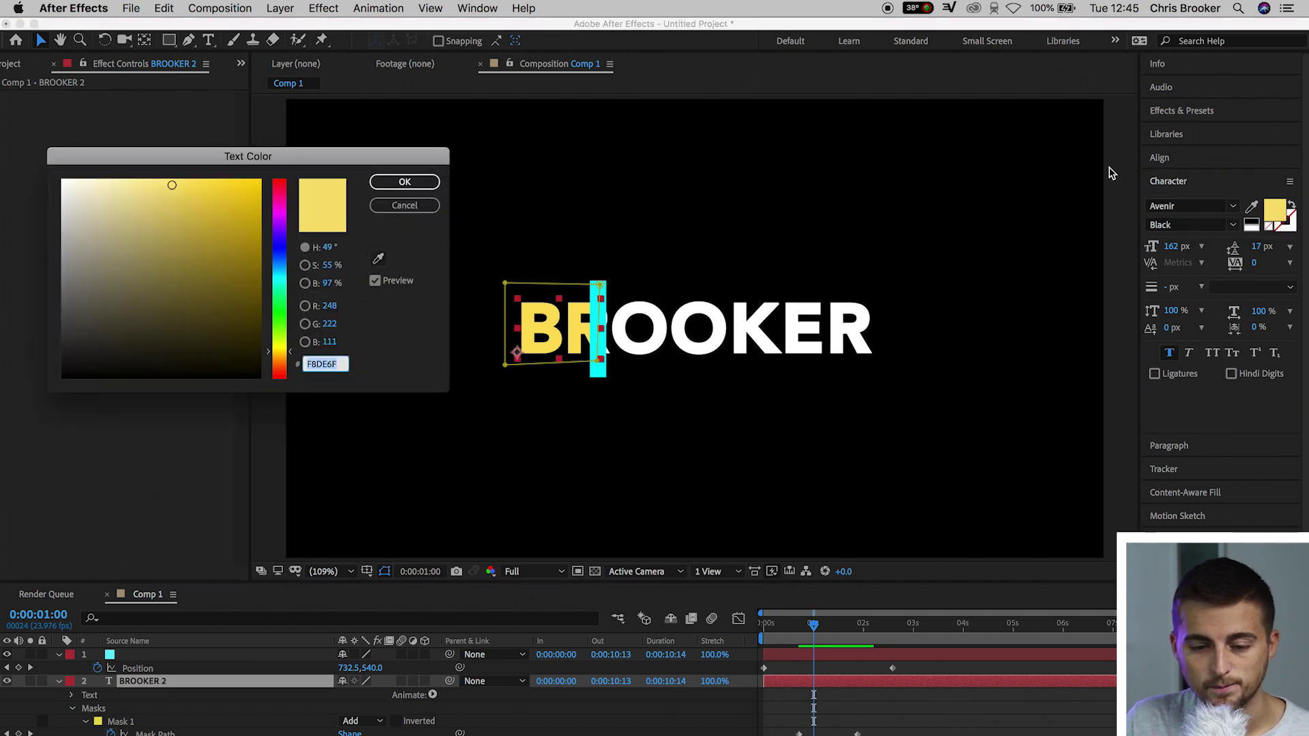
click(379, 260)
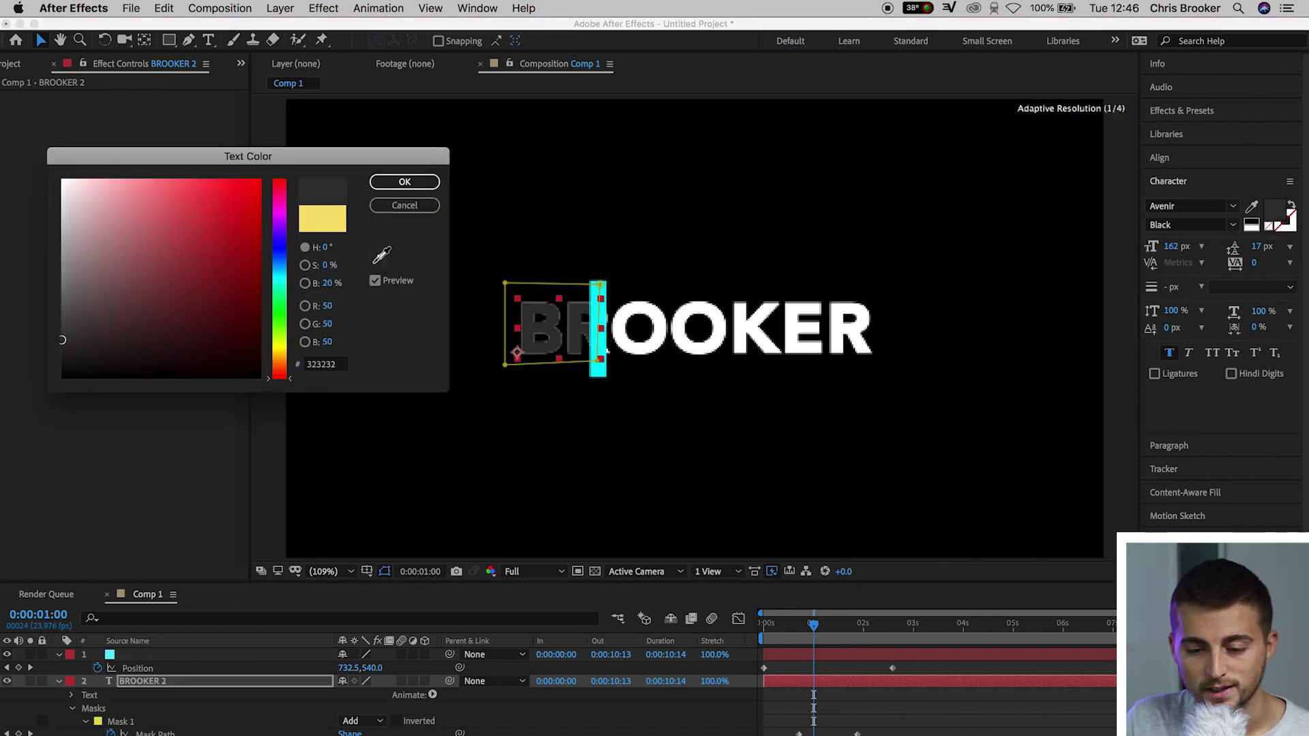
click(605, 313)
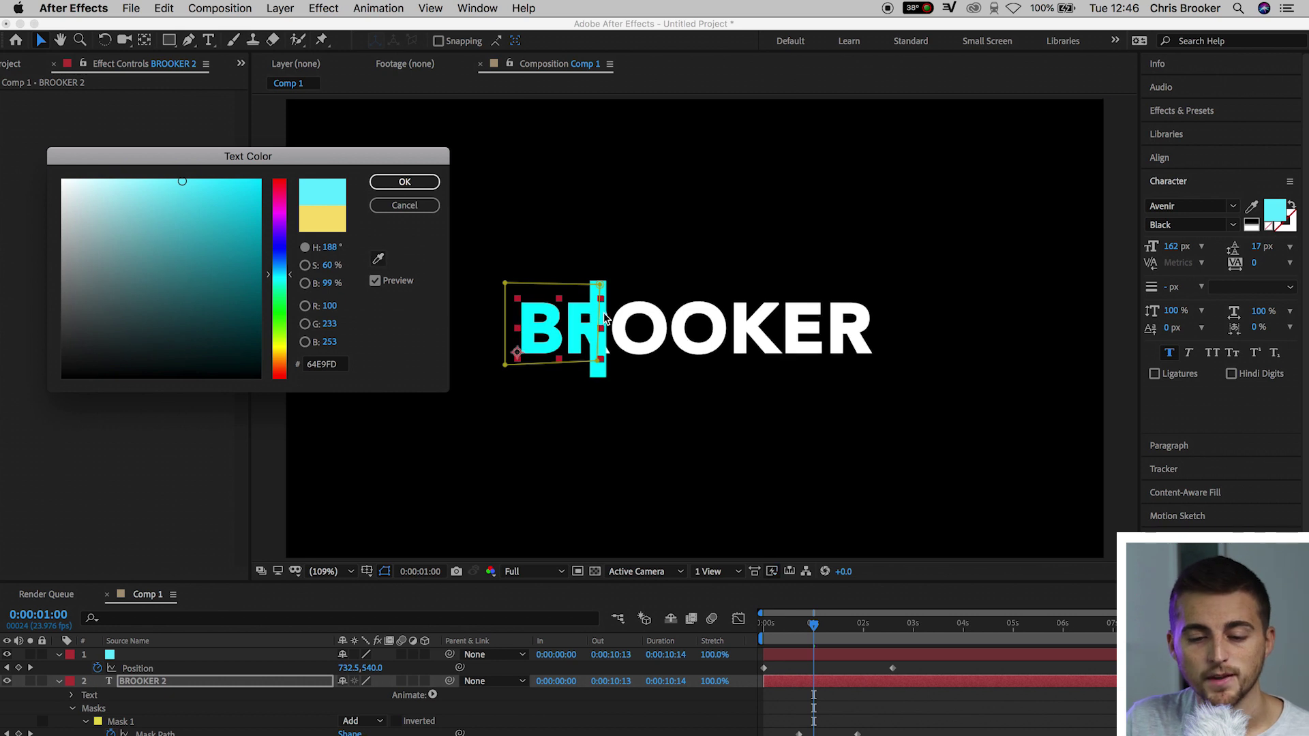
click(403, 182)
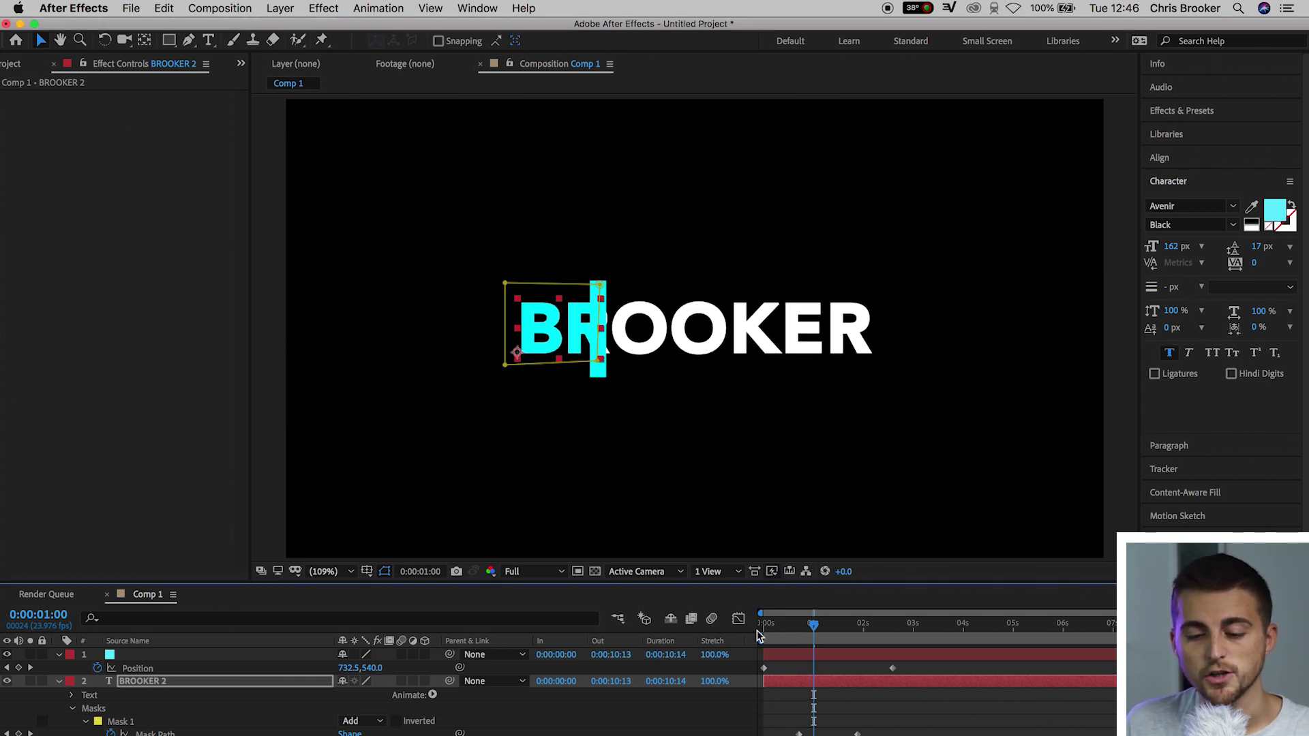
key(Home)
click(979, 700)
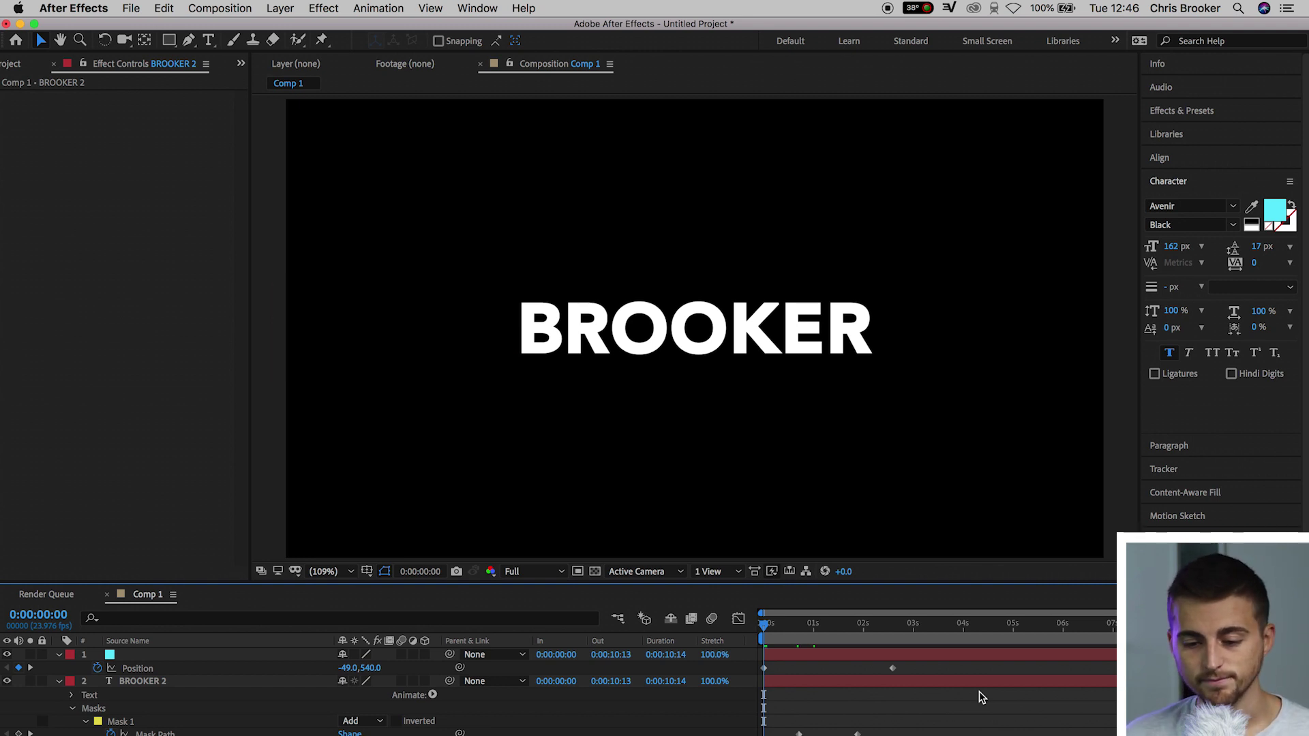
key(space)
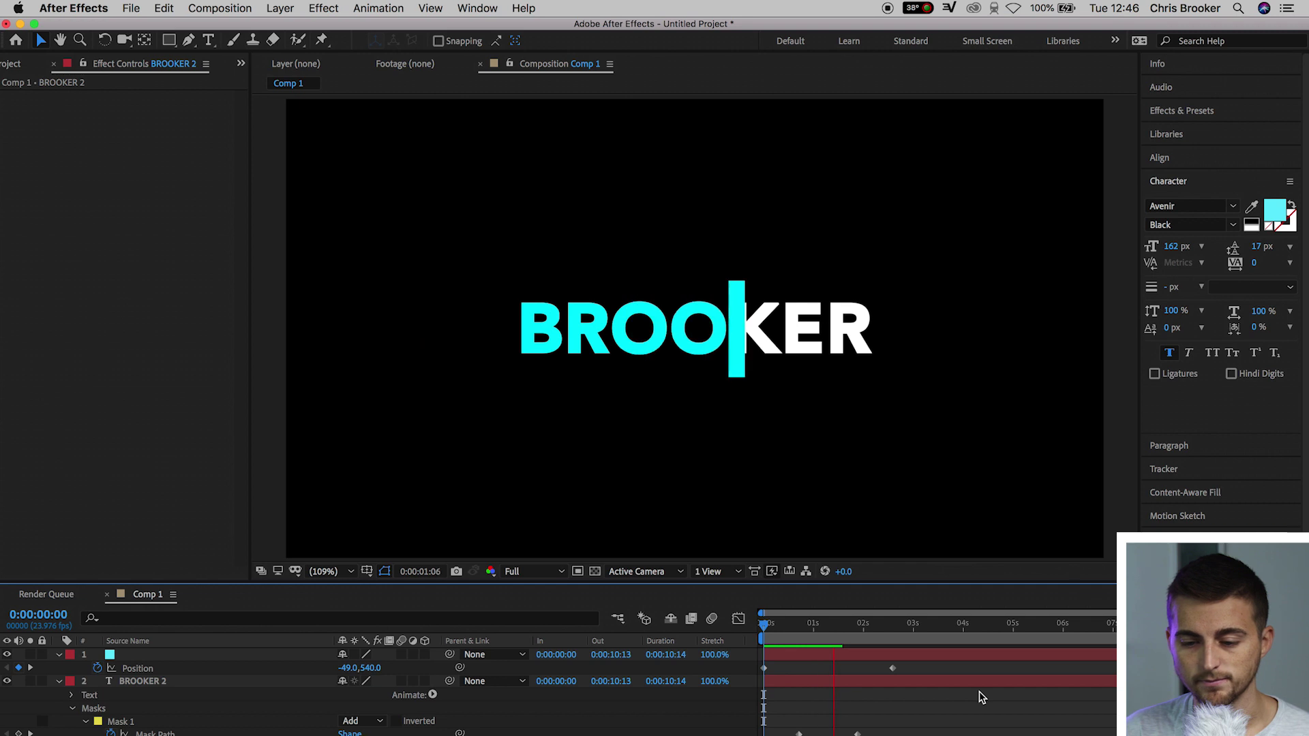